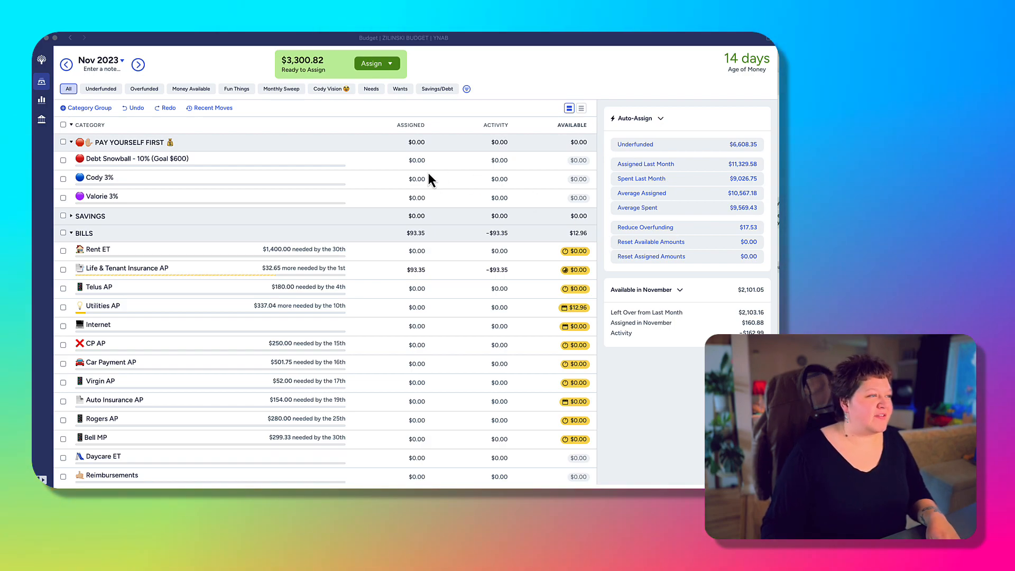
# In the Pay Yourself First group, assign 3300*.03 to the first 3% category and 99 to the second.
pyautogui.click(418, 177)
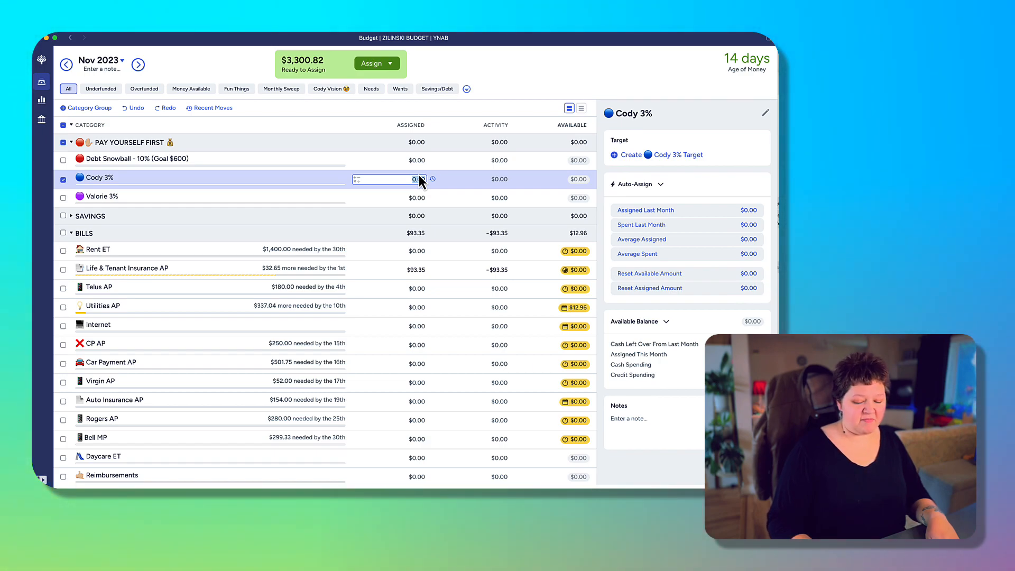
pyautogui.write('3300*.03')
pyautogui.press('Return')
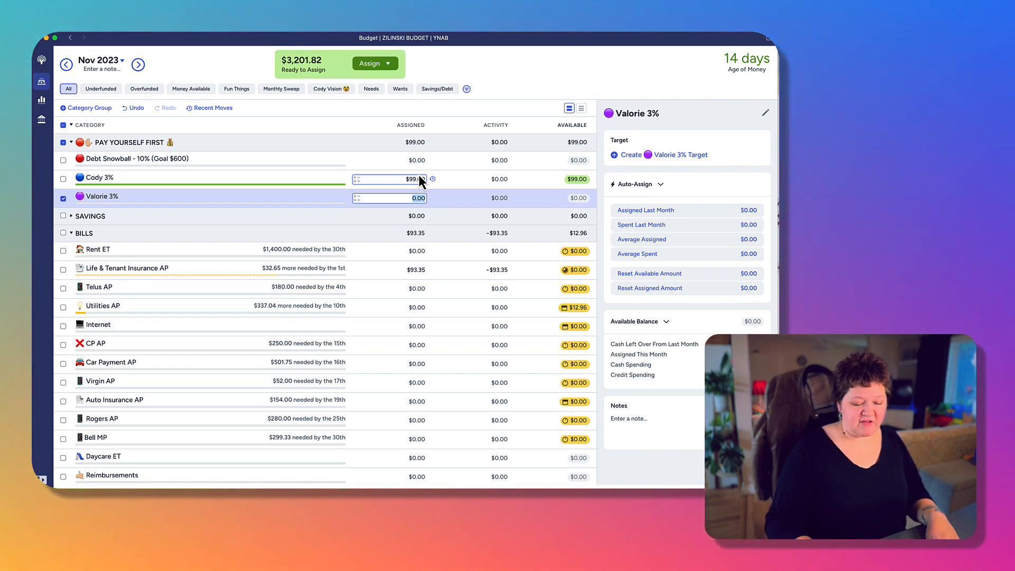
pyautogui.write('99')
pyautogui.press('Up')
pyautogui.press('Up')
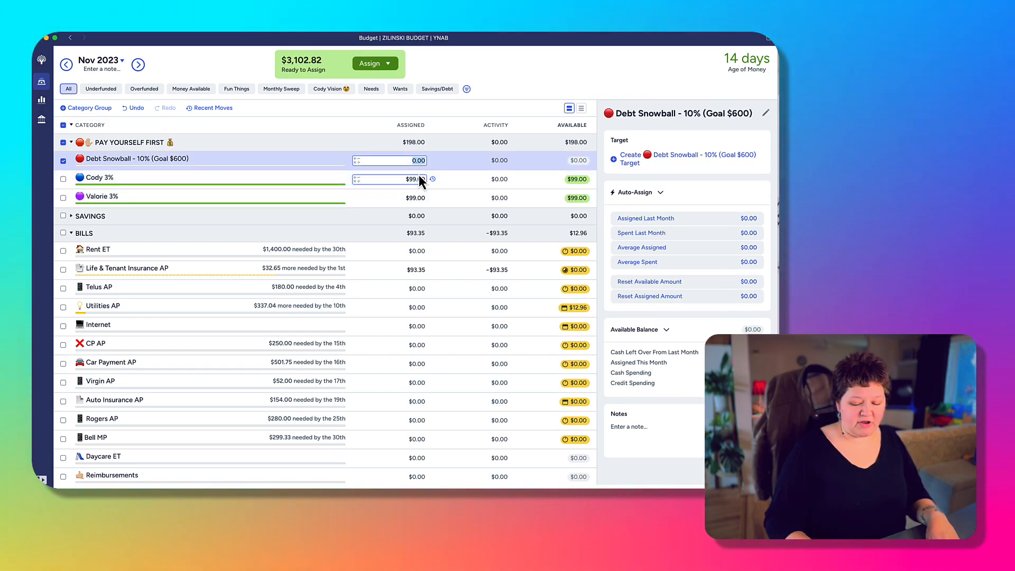
# Assign 3300*.1 to the Debt Snowball category and collapse the Pay Yourself First group.
pyautogui.write('3300*.1')
pyautogui.press('Return')
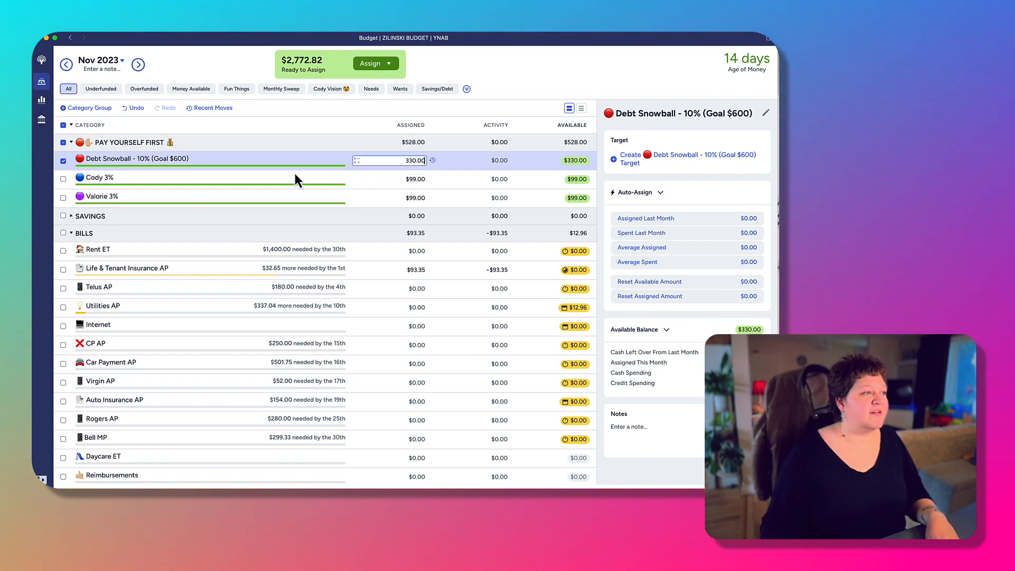
pyautogui.click(63, 160)
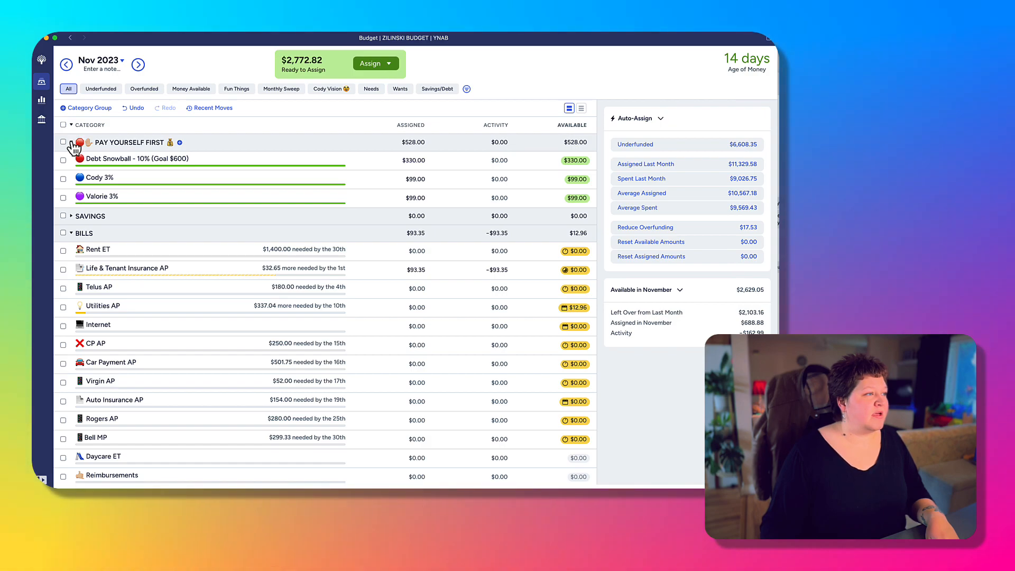
pyautogui.click(71, 142)
# In the Bills group, assign $180 to Telus AP and $337.04 to Utilities AP.
pyautogui.click(418, 213)
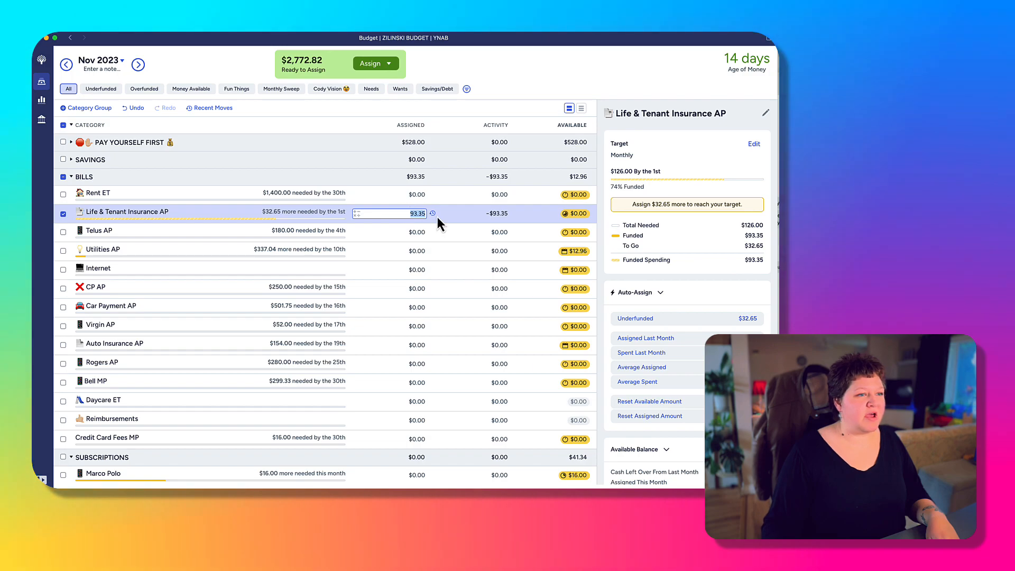
pyautogui.click(413, 231)
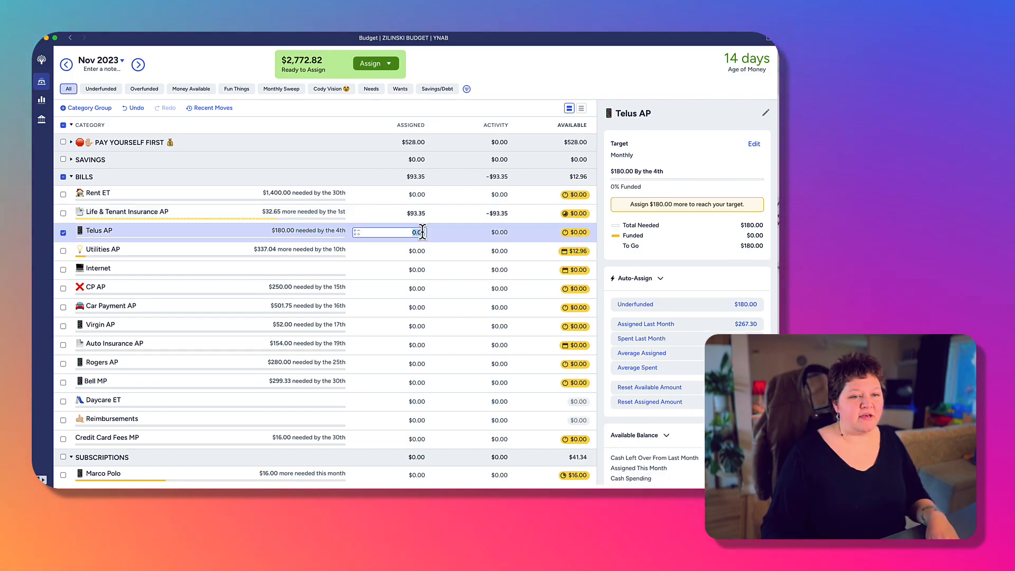
pyautogui.write('180')
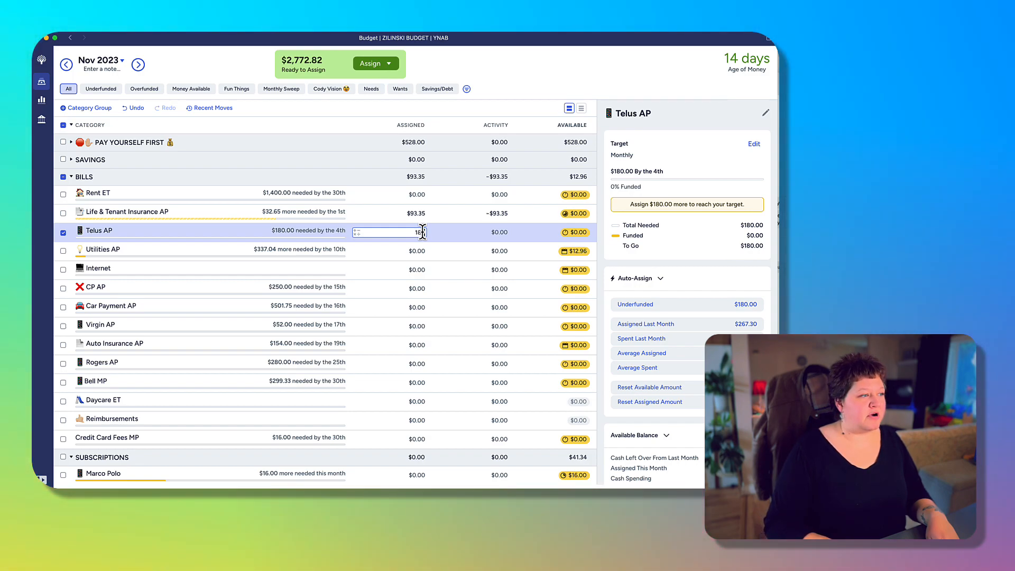
pyautogui.press('Return')
pyautogui.click(423, 232)
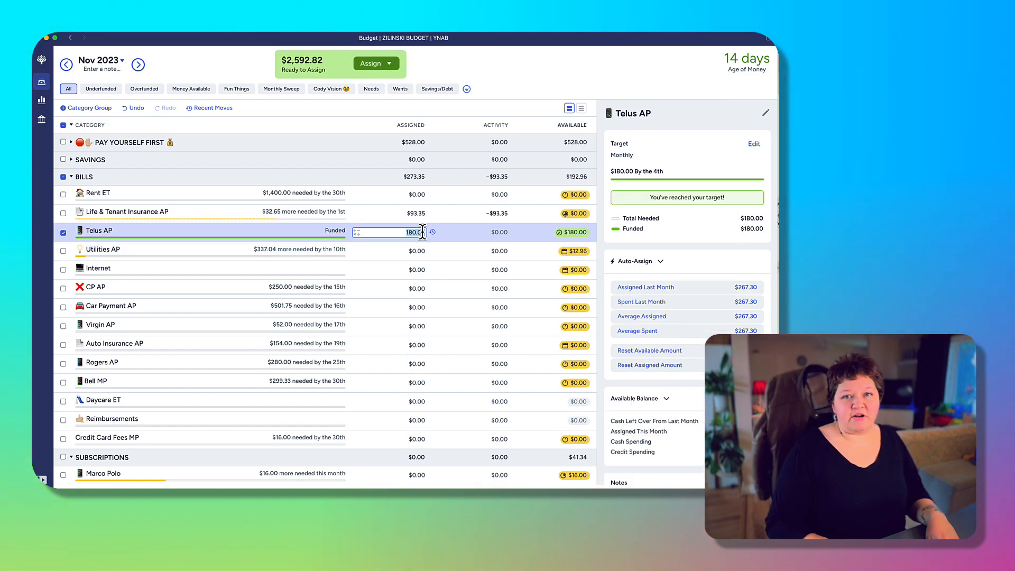
pyautogui.press('Return')
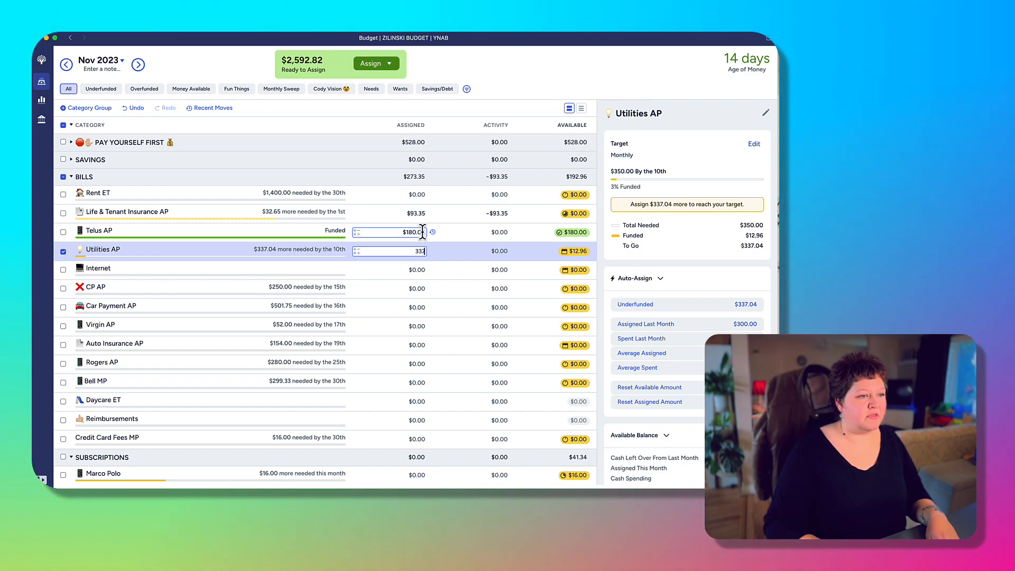
pyautogui.write('337.04')
pyautogui.press('Return')
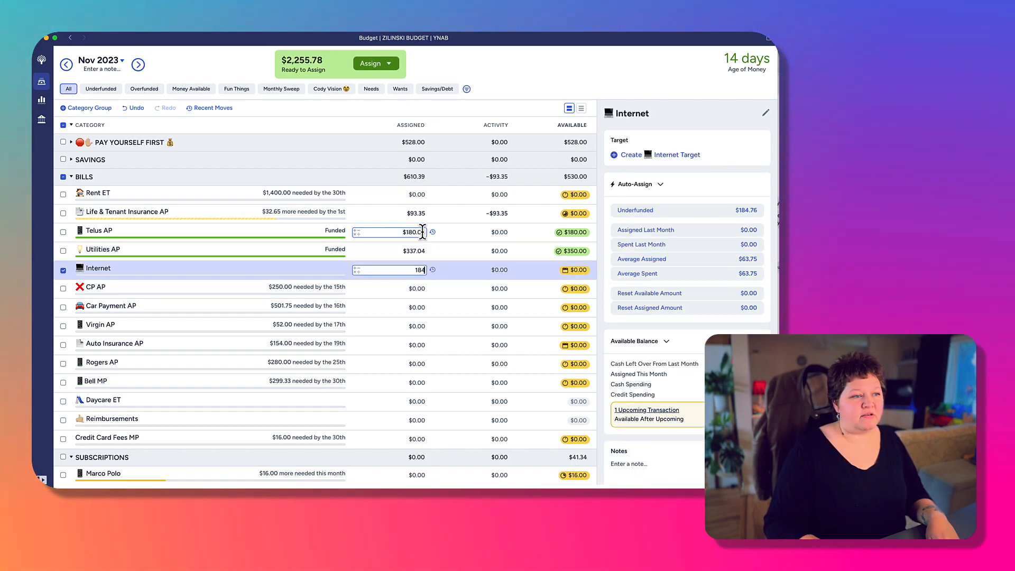
pyautogui.write('18476')
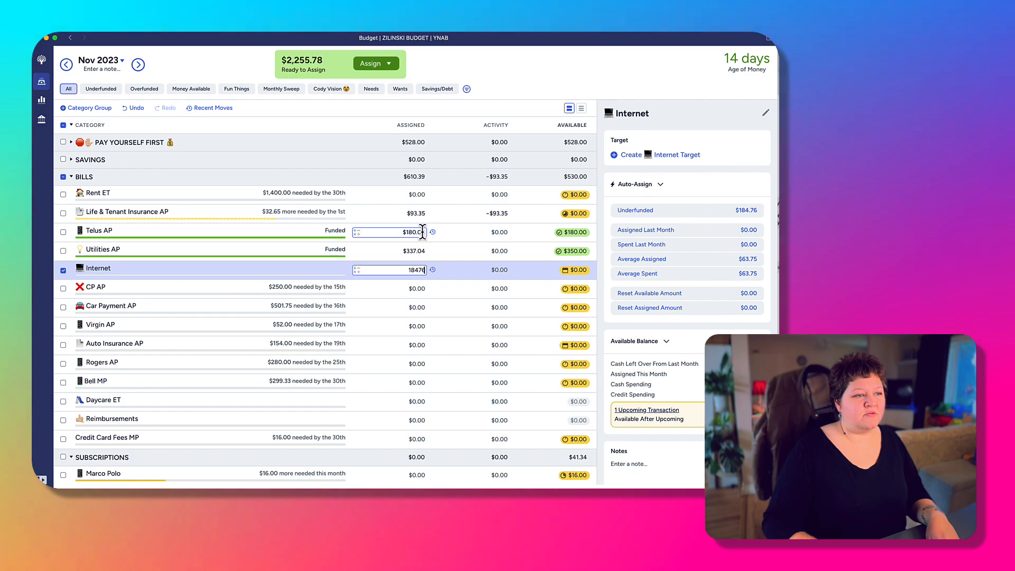
pyautogui.press('Return')
pyautogui.write('0')
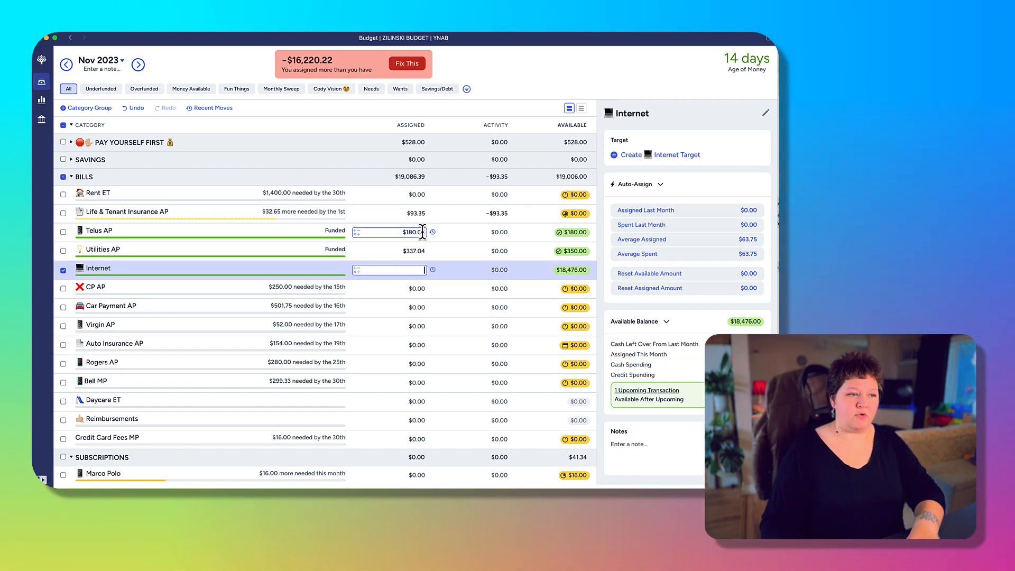
pyautogui.press('Return')
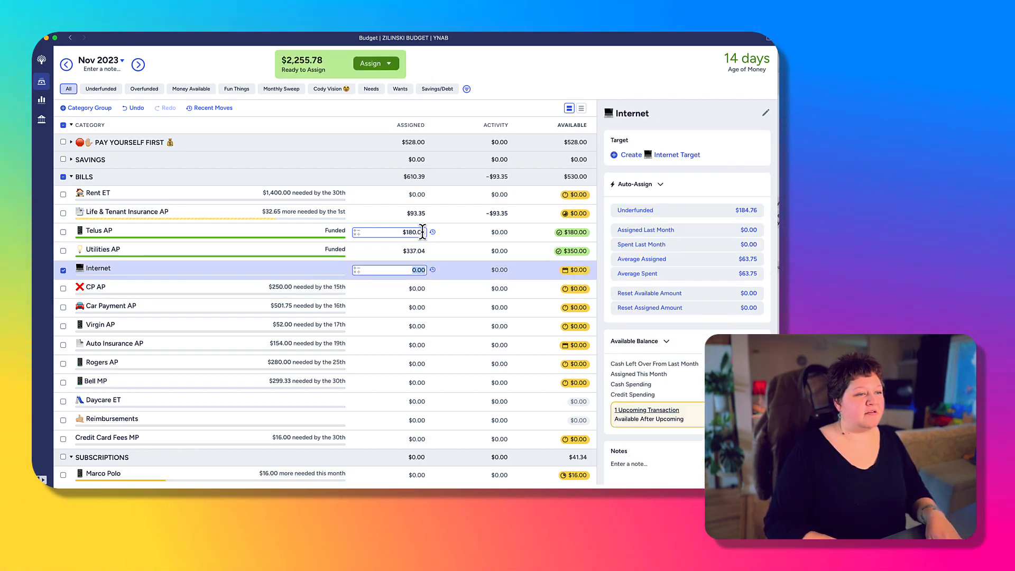
# Check the upcoming transaction details of the Internet category.
pyautogui.click(647, 411)
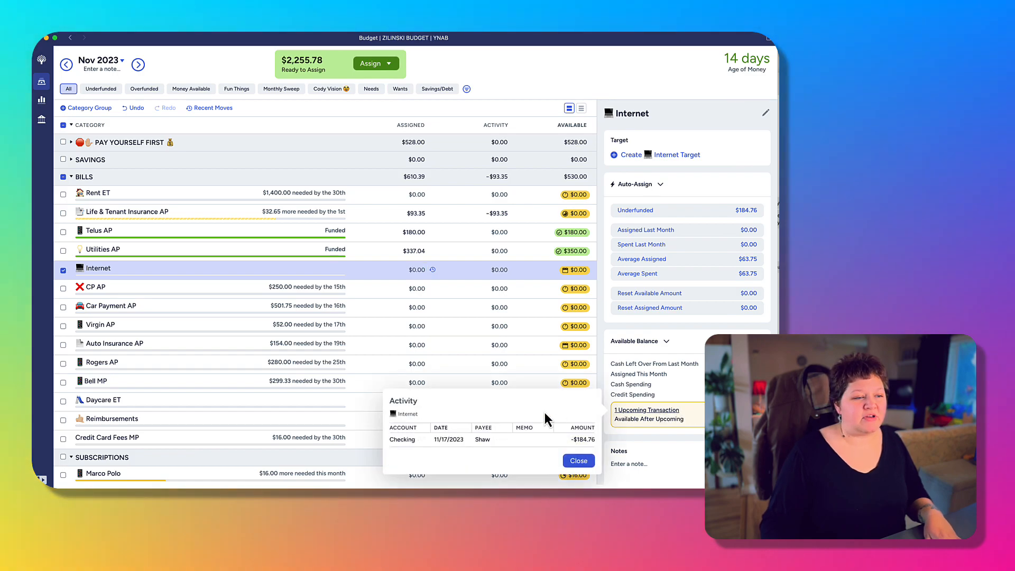
pyautogui.click(579, 461)
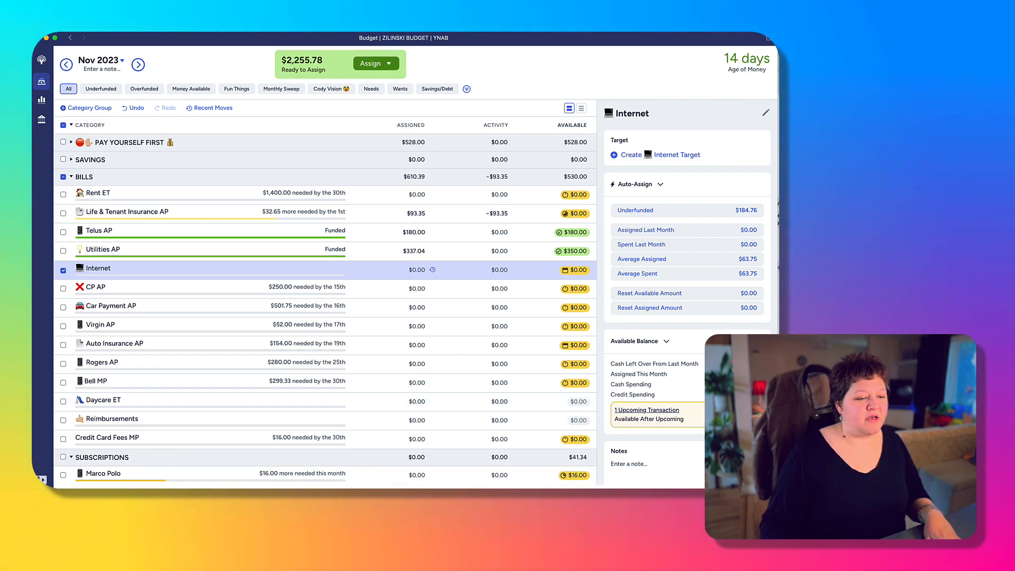
# Assign $250 to the CP AP category in the Bills group.
pyautogui.click(411, 287)
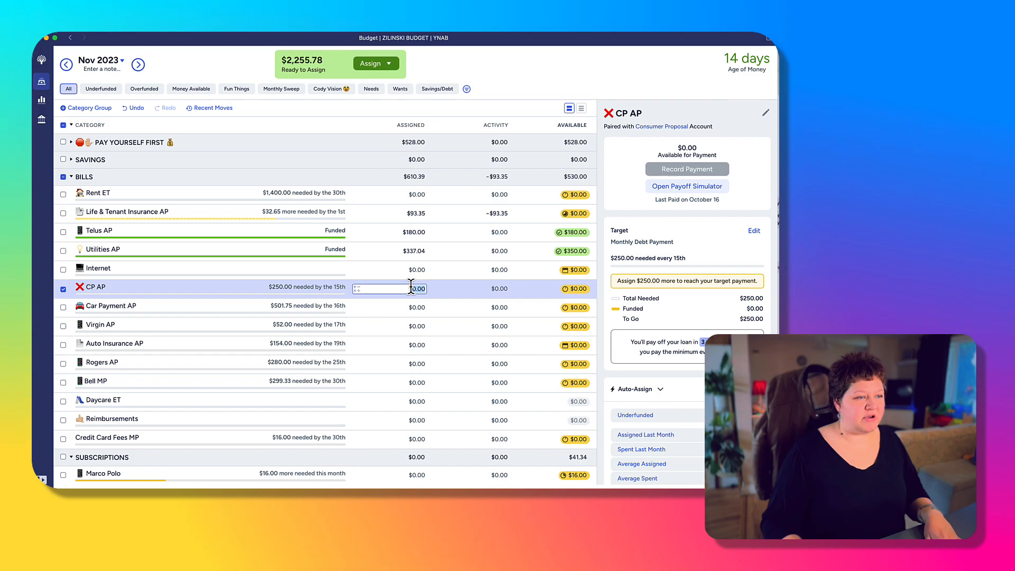
pyautogui.write('250')
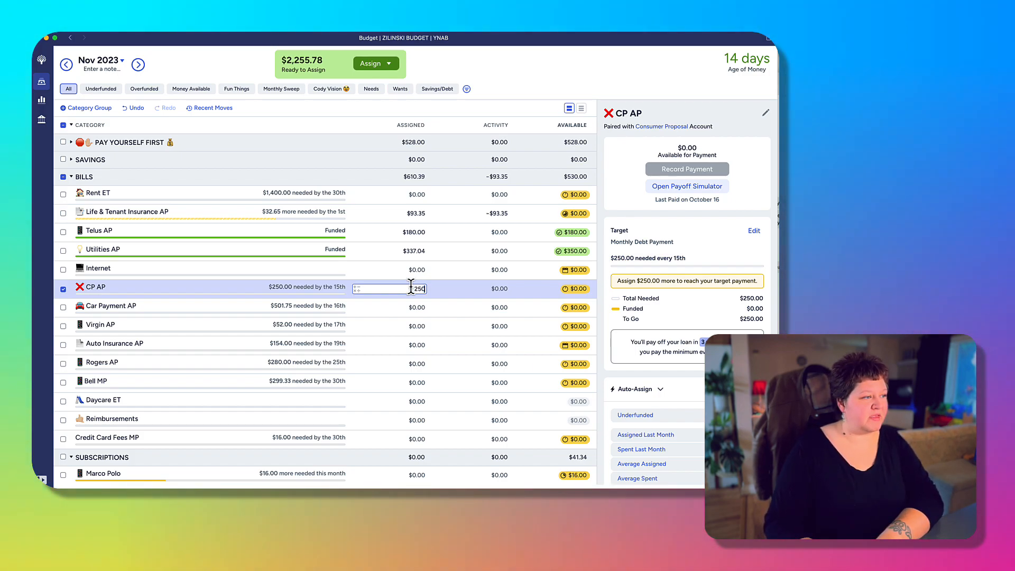
pyautogui.press('Tab')
pyautogui.write('50,175')
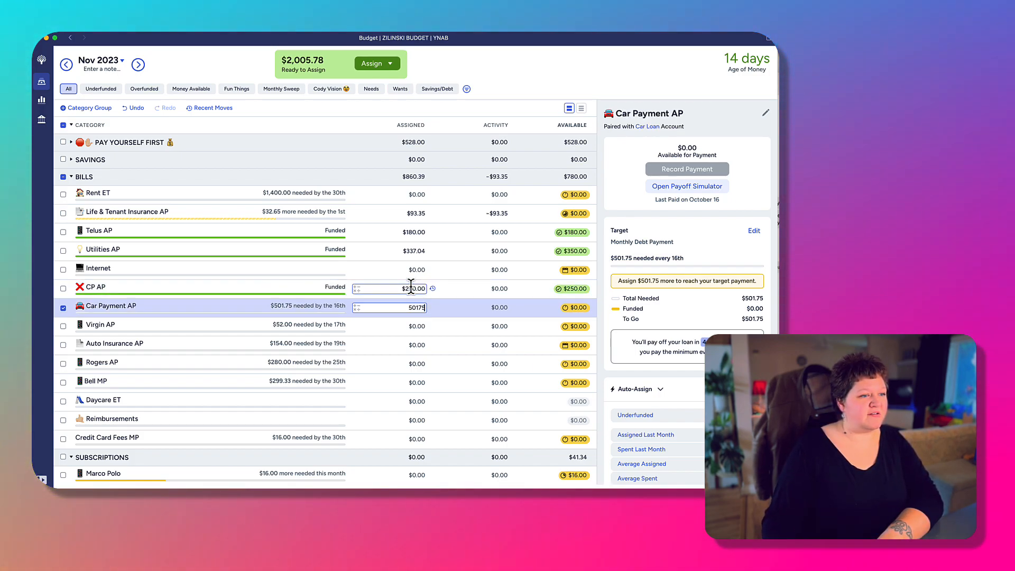
pyautogui.press('Tab')
pyautogui.click(63, 327)
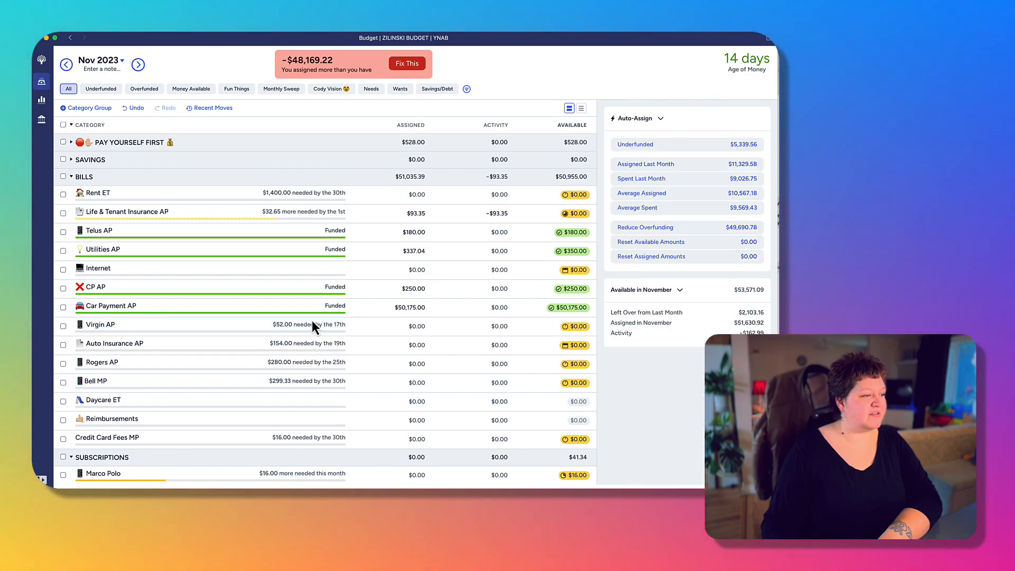
# Auto-assign the underfunded amount to all categories in the Subscriptions group, leaving the group deselected.
pyautogui.scroll(-5, 313, 320)
pyautogui.scroll(-1, 316, 319)
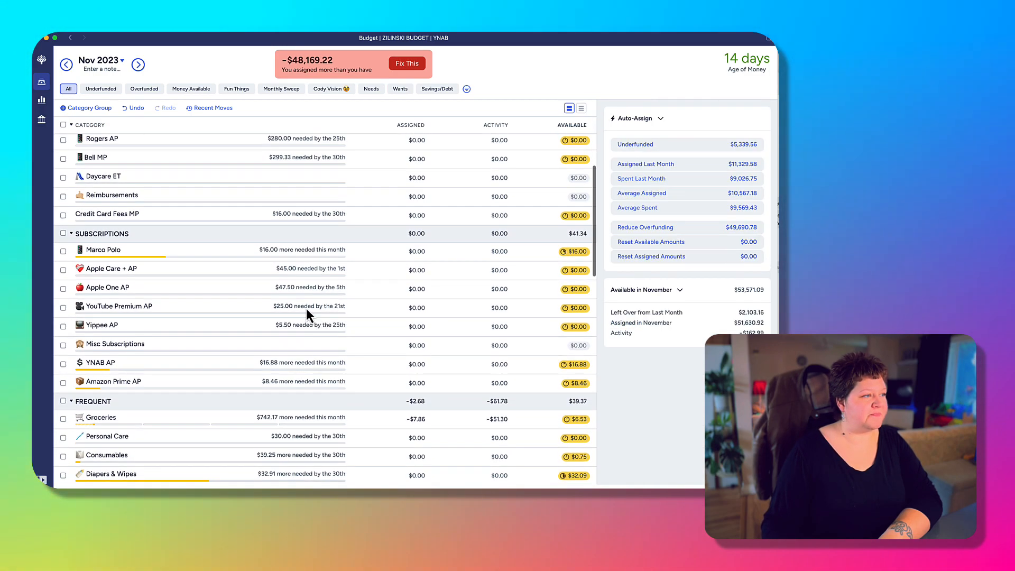
pyautogui.click(63, 233)
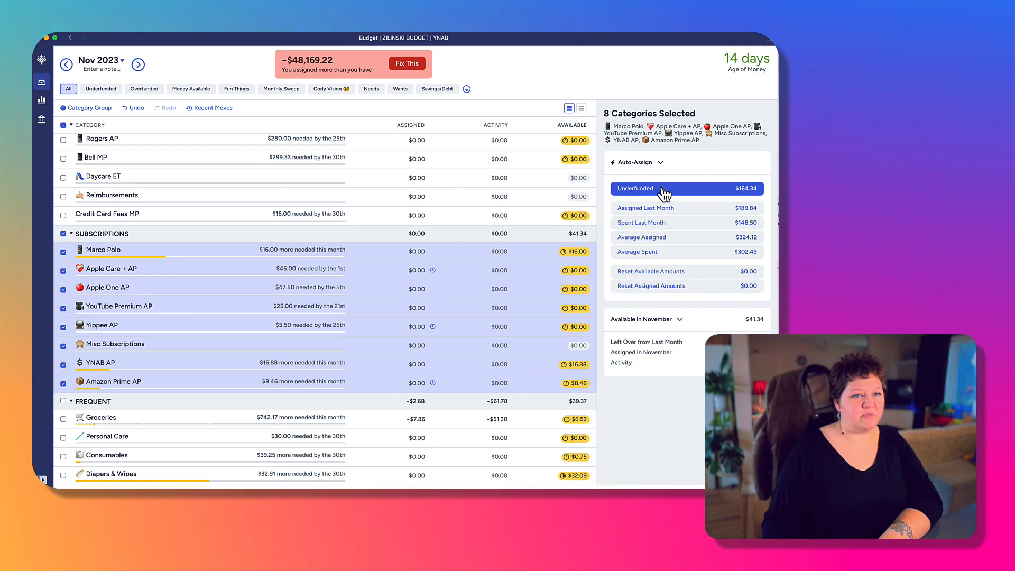
pyautogui.click(663, 190)
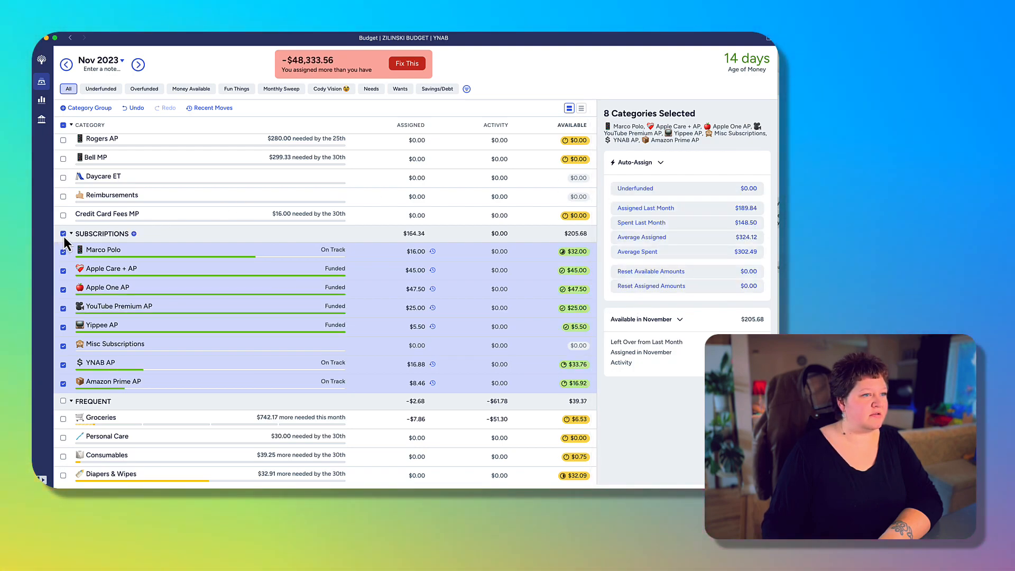
pyautogui.click(63, 233)
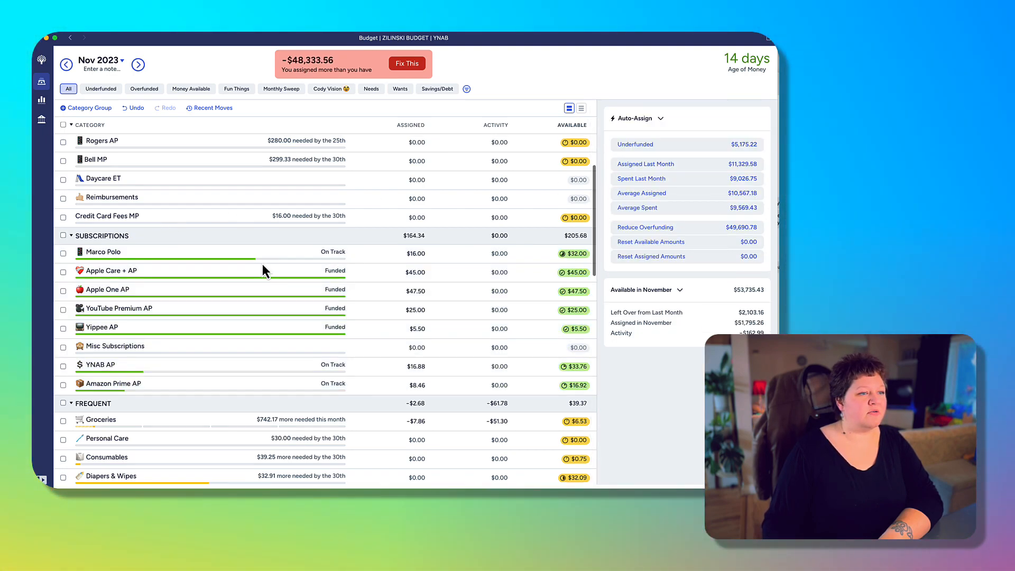
# Set the amount assigned to Car Payment AP in the Bills group to $501.75.
pyautogui.scroll(5, 262, 264)
pyautogui.click(408, 307)
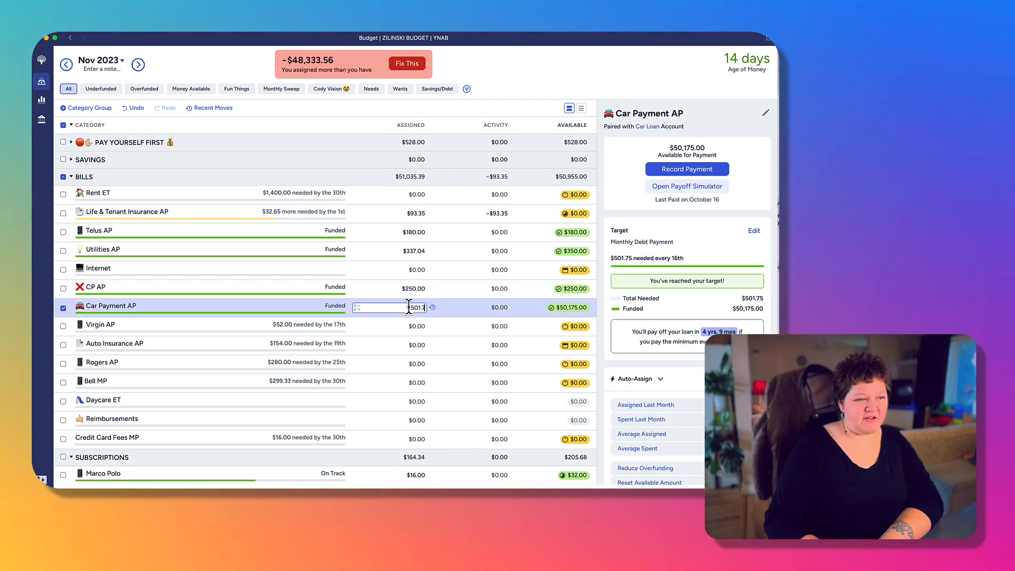
pyautogui.write('501.75')
pyautogui.press('Return')
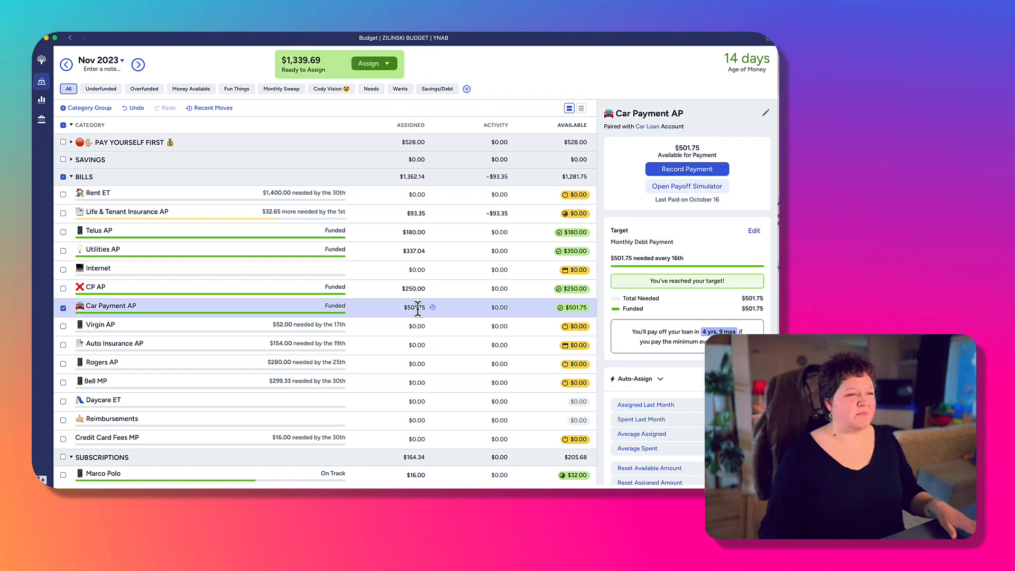
pyautogui.click(63, 307)
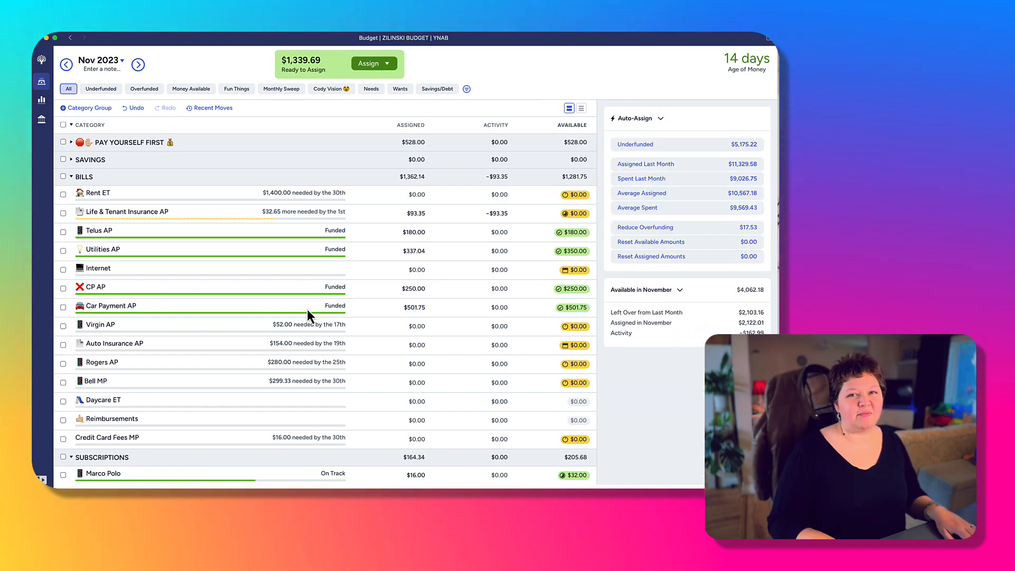
# Add $500 to the amount assigned to Groceries in the Frequent group.
pyautogui.click(423, 300)
pyautogui.scroll(-2, 424, 301)
pyautogui.scroll(-6, 423, 300)
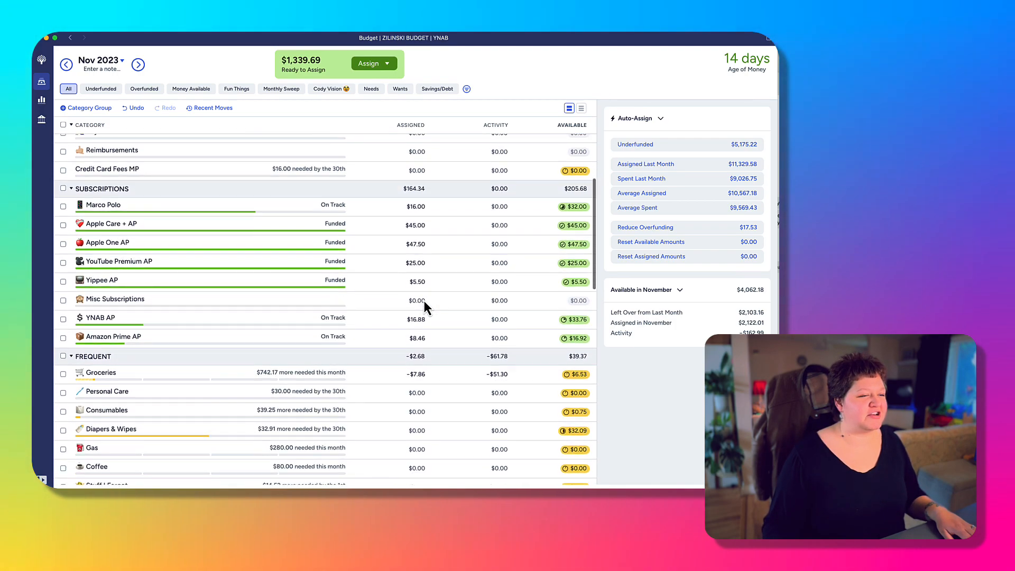
pyautogui.click(416, 263)
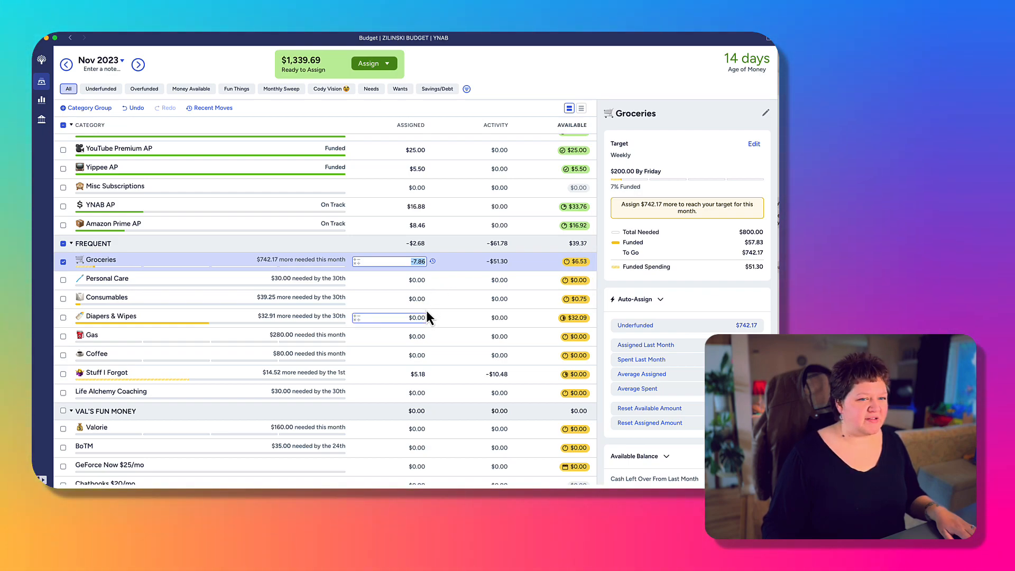
pyautogui.press('Right')
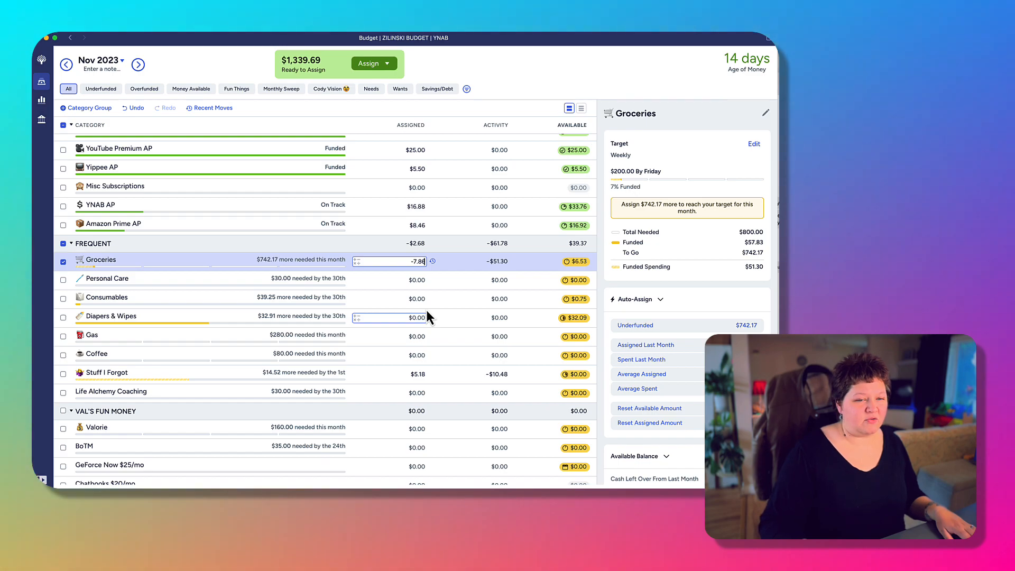
pyautogui.write('+500')
pyautogui.press('Return')
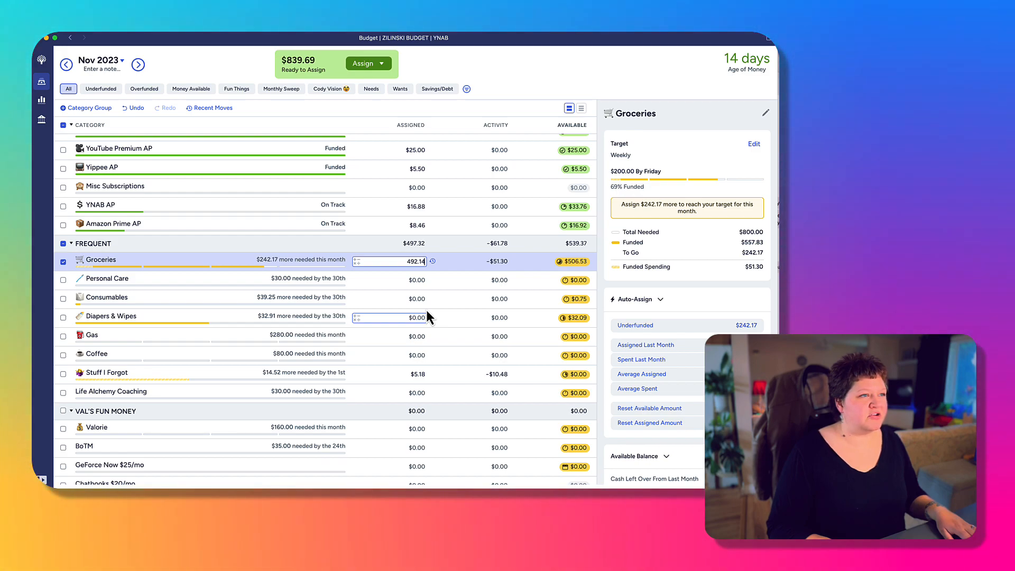
# Subtract $100 from the amount assigned to Groceries.
pyautogui.press('Return')
pyautogui.press('Up')
pyautogui.write('-')
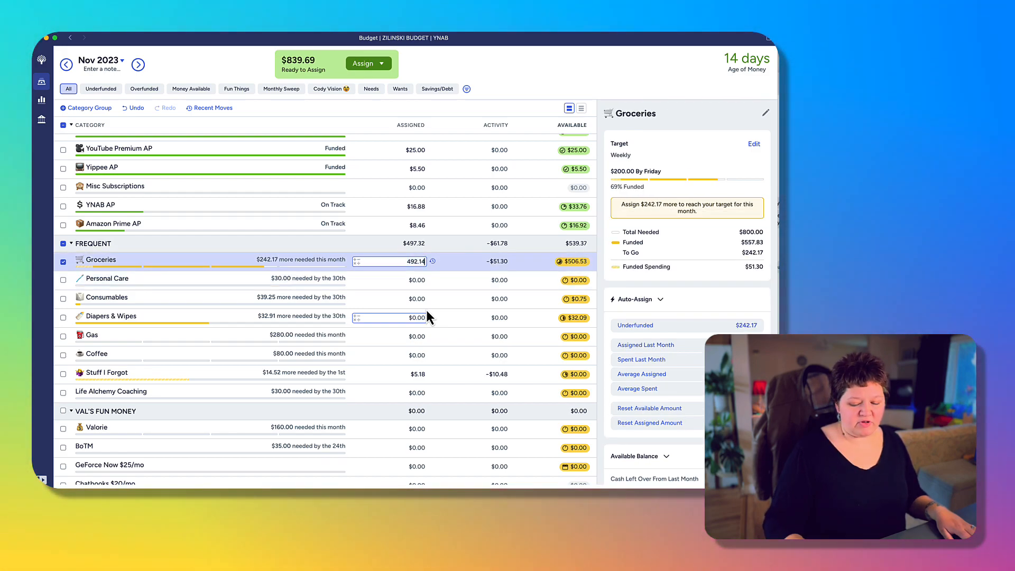
pyautogui.write('100')
pyautogui.press('Return')
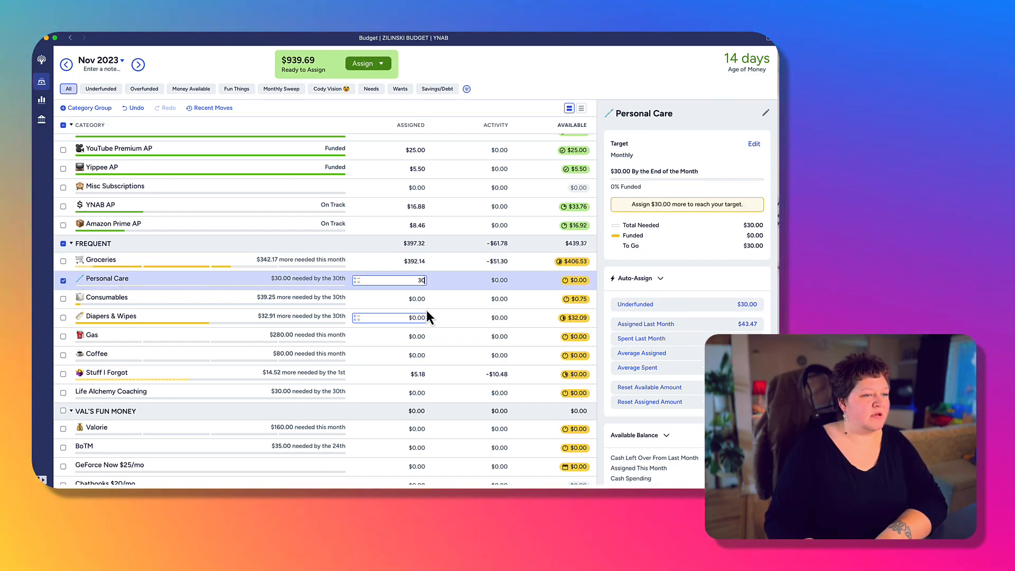
# In the Frequent group, assign $30 to Personal Care and $40 to Consumables.
pyautogui.click(401, 299)
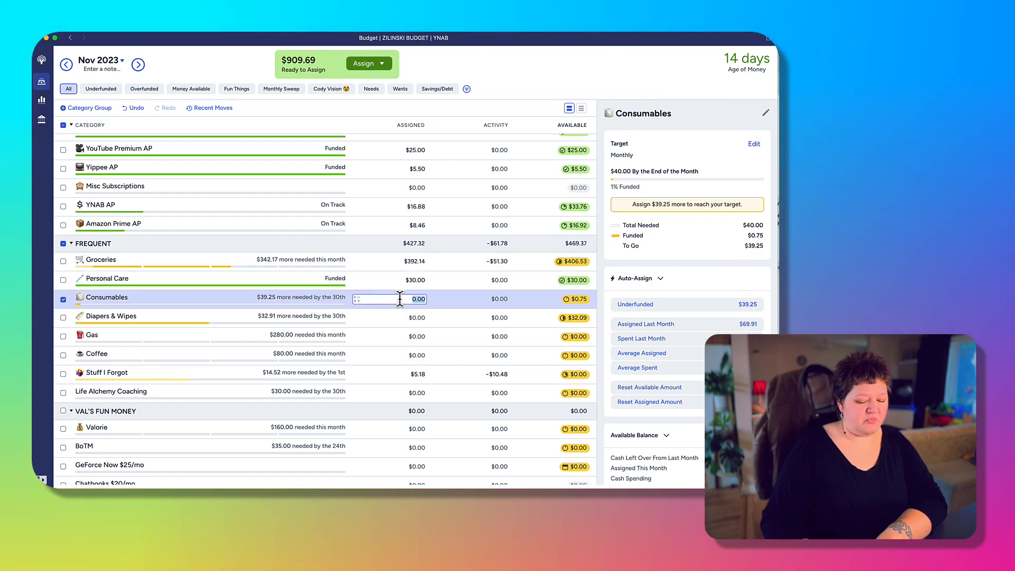
pyautogui.write('40')
pyautogui.press('Return')
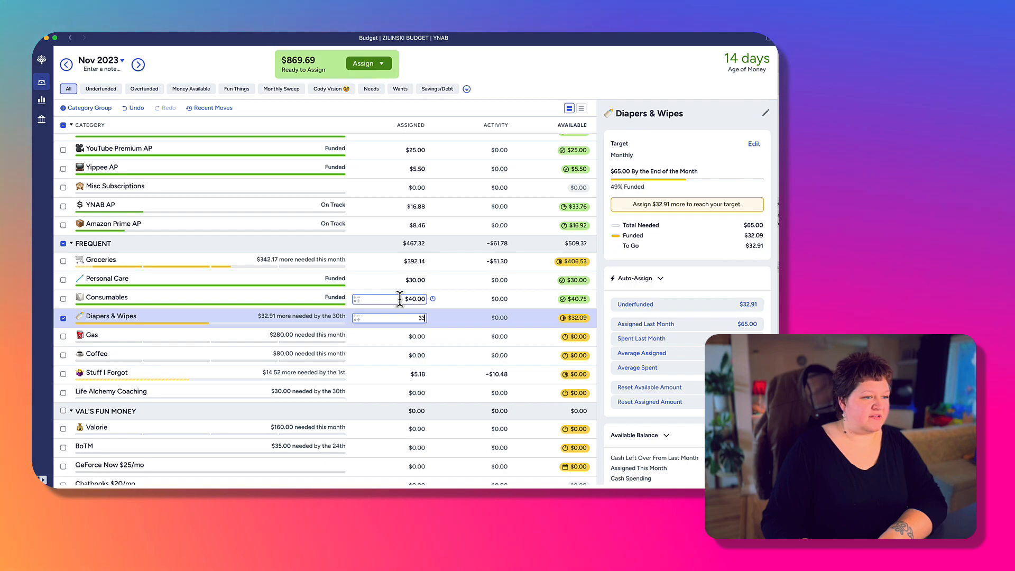
# In the Frequent group, assign $33 to Diapers & Wipes and $140 to Gas.
pyautogui.press('Return')
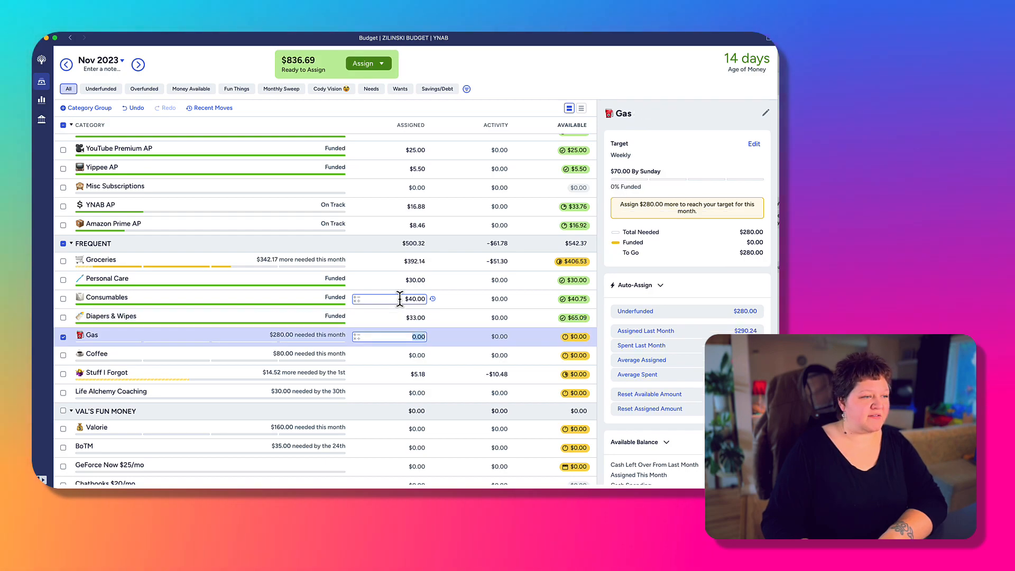
pyautogui.press('Return')
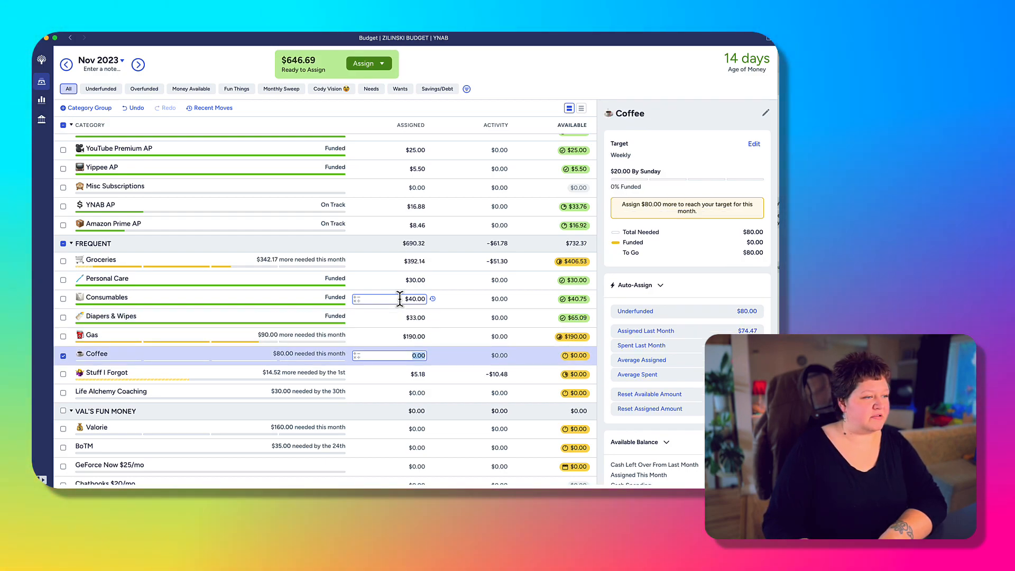
pyautogui.press('Up')
pyautogui.write('140')
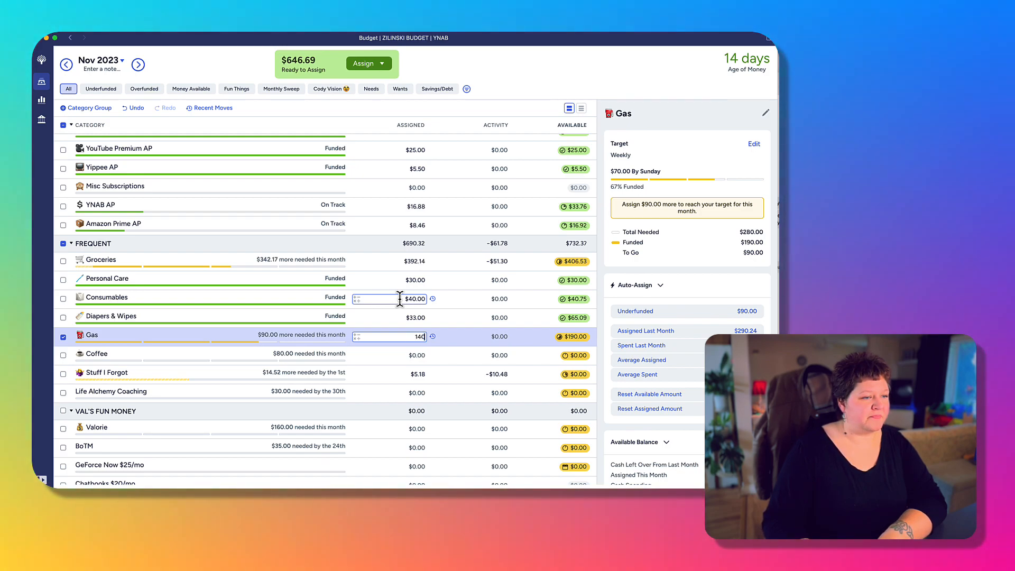
pyautogui.press('Return')
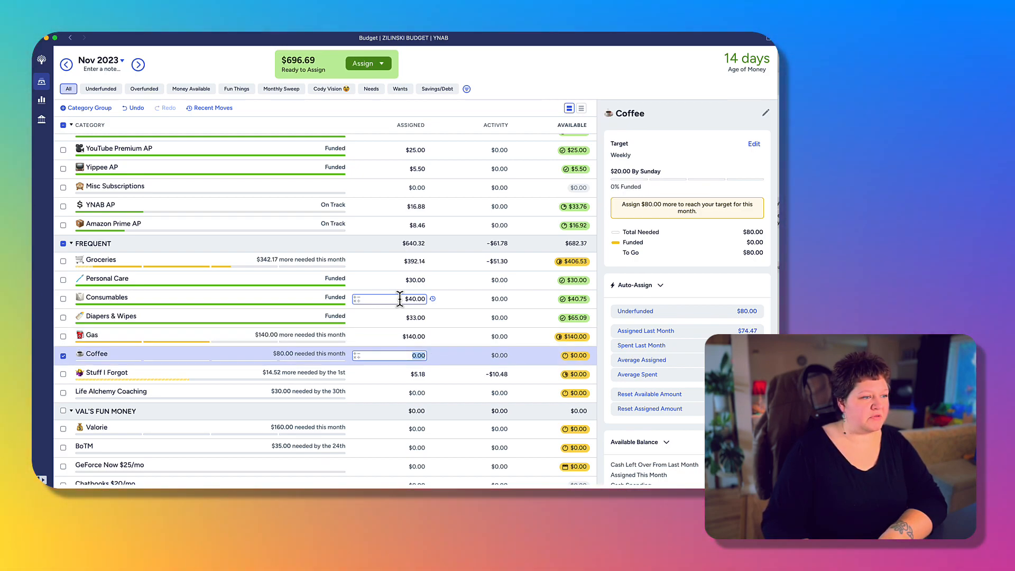
# Assign $40 to Coffee and set the amount assigned to Stuff I Forgot to $20.
pyautogui.press('Return')
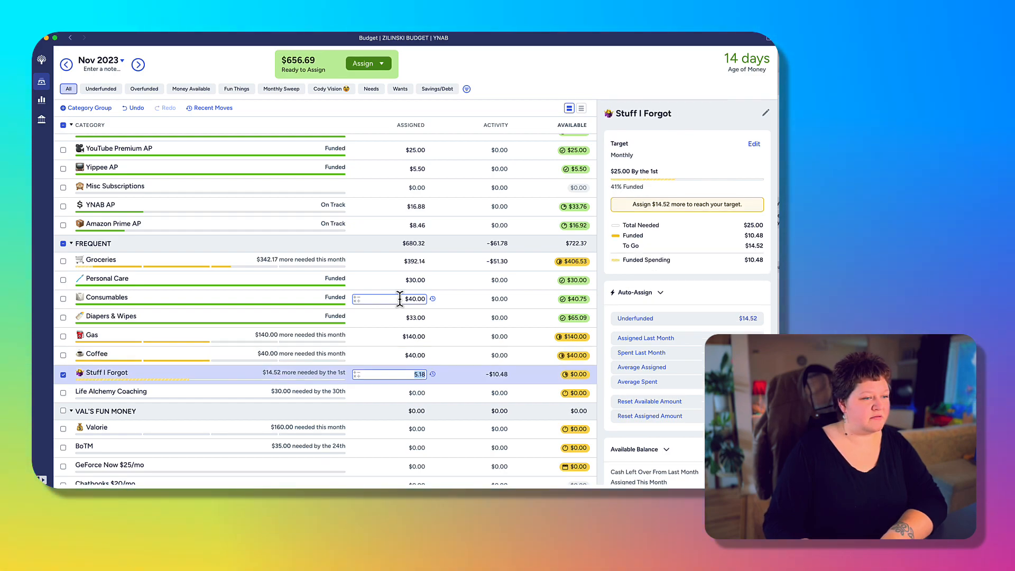
pyautogui.write('20')
pyautogui.press('Return')
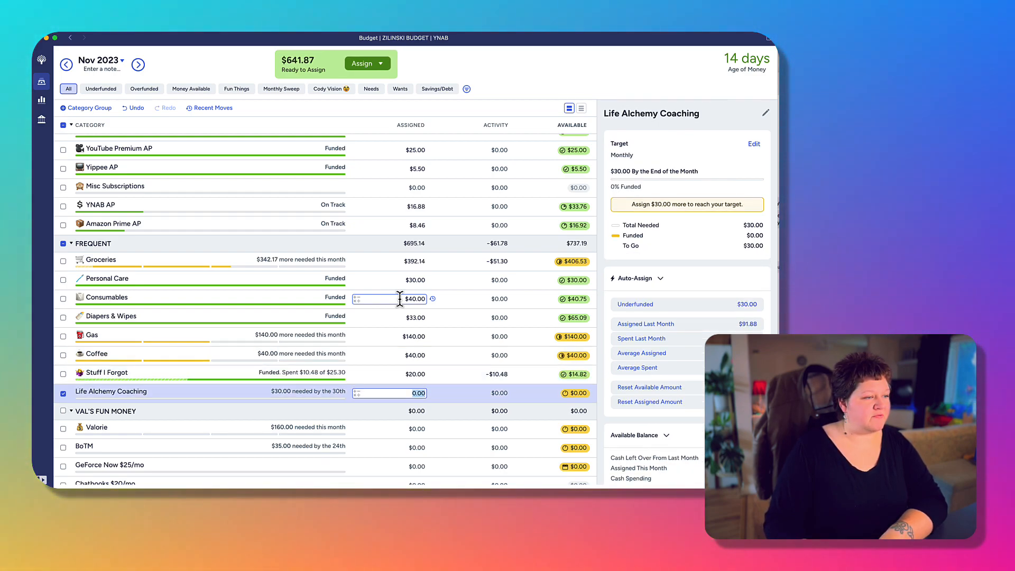
# Assign $30 to Life Alchemy Coaching in the Frequent group.
pyautogui.scroll(-3, 420, 336)
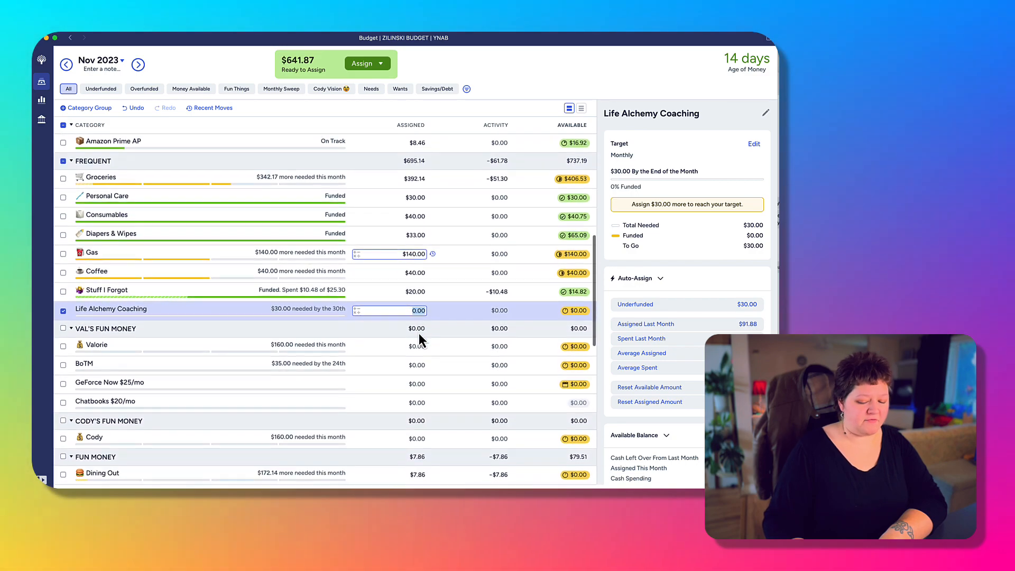
pyautogui.press('BackSpace')
pyautogui.write('30')
pyautogui.press('Return')
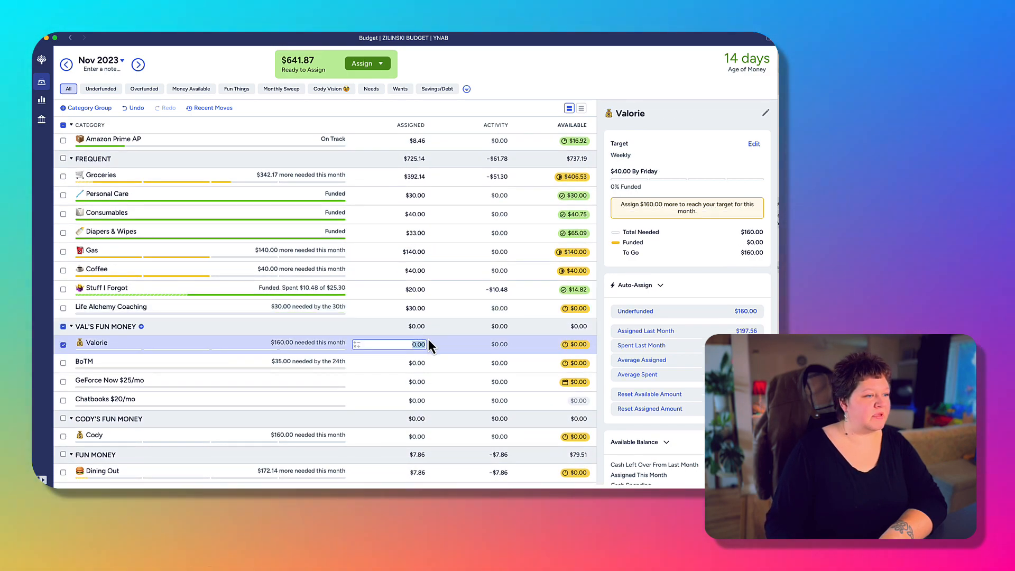
# Add $100 to the amount assigned to Dining Out in the Fun Money group.
pyautogui.scroll(-3, 428, 338)
pyautogui.scroll(-4, 429, 339)
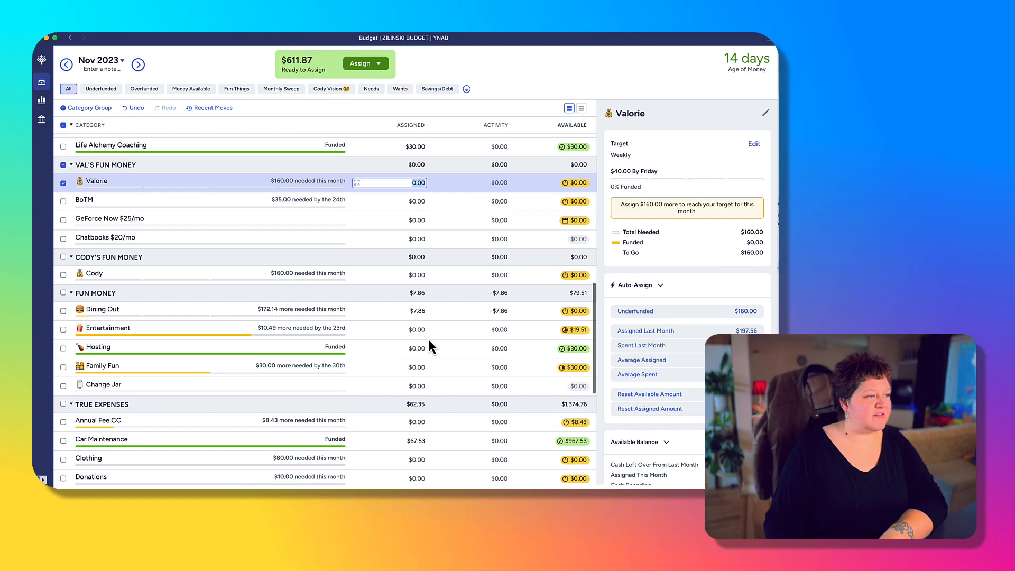
pyautogui.click(419, 300)
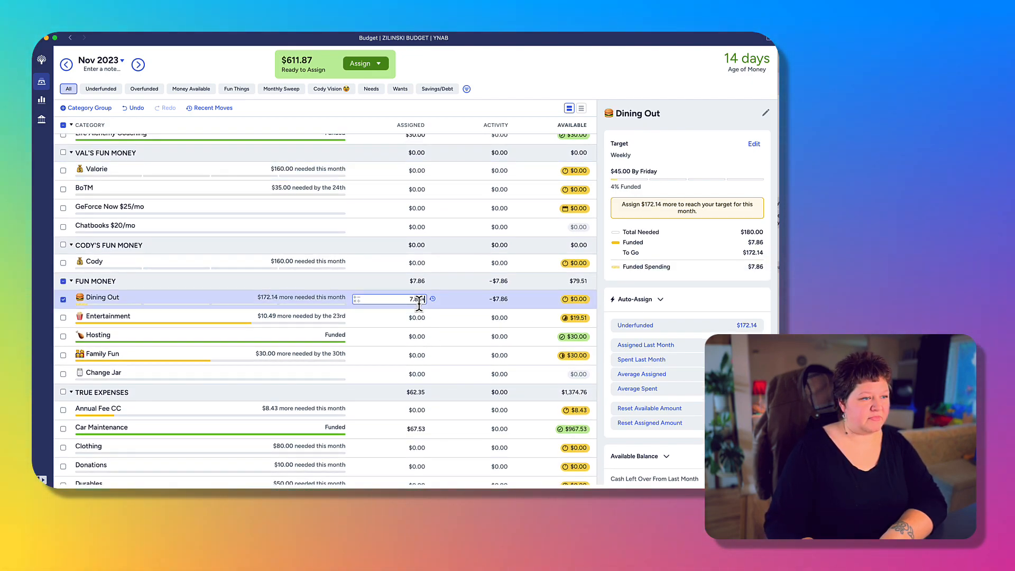
pyautogui.write('+')
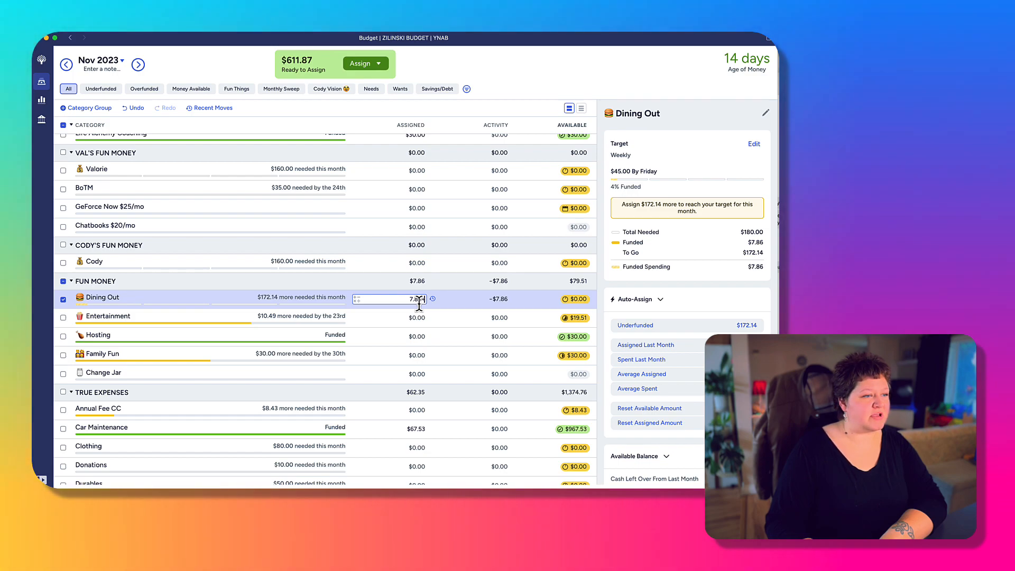
pyautogui.write('100')
pyautogui.press('Return')
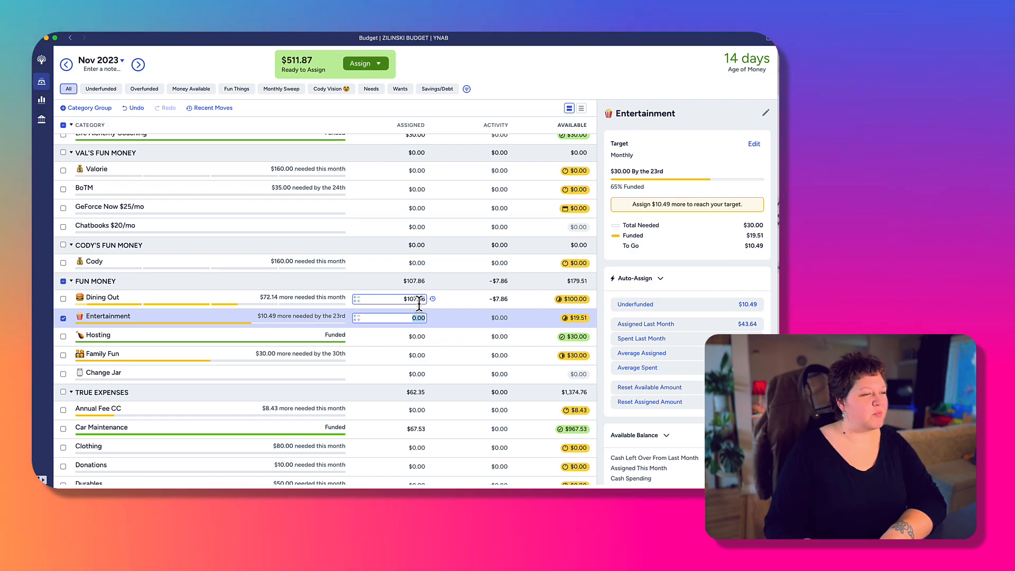
# In the Fun Money group, assign $15 to Entertainment and $30 to Family Fun.
pyautogui.write('15')
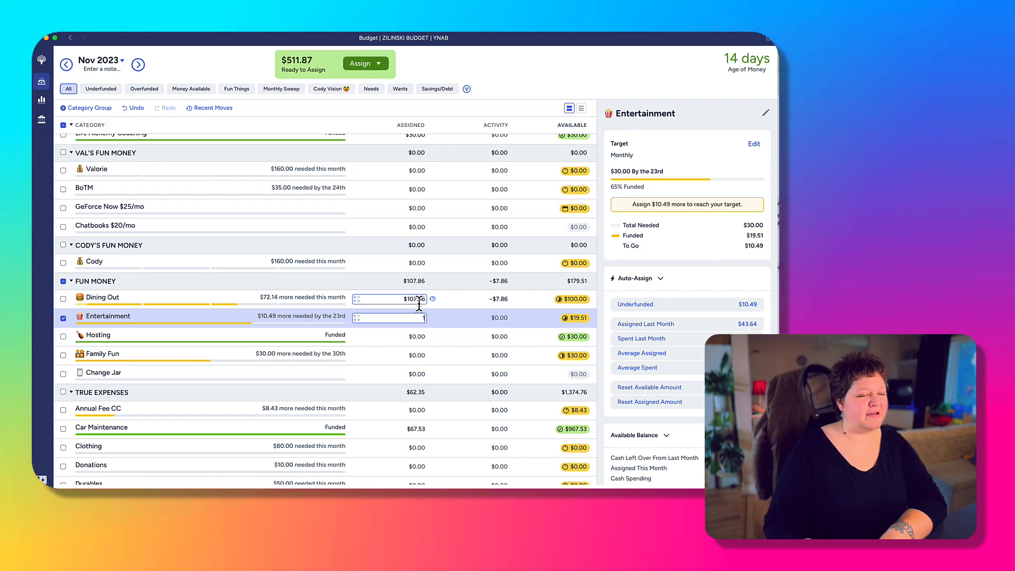
pyautogui.press('Return')
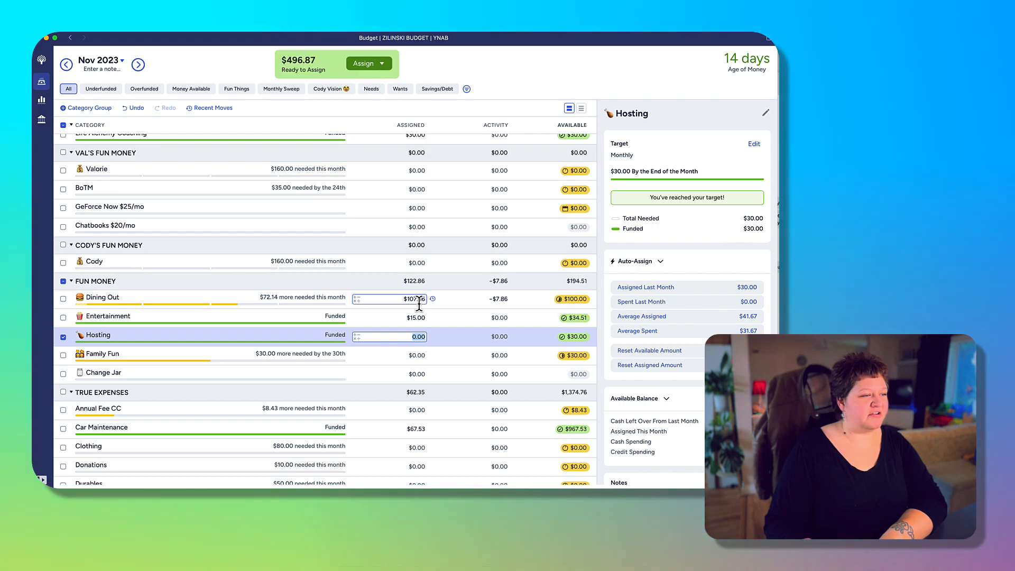
pyautogui.press('Return')
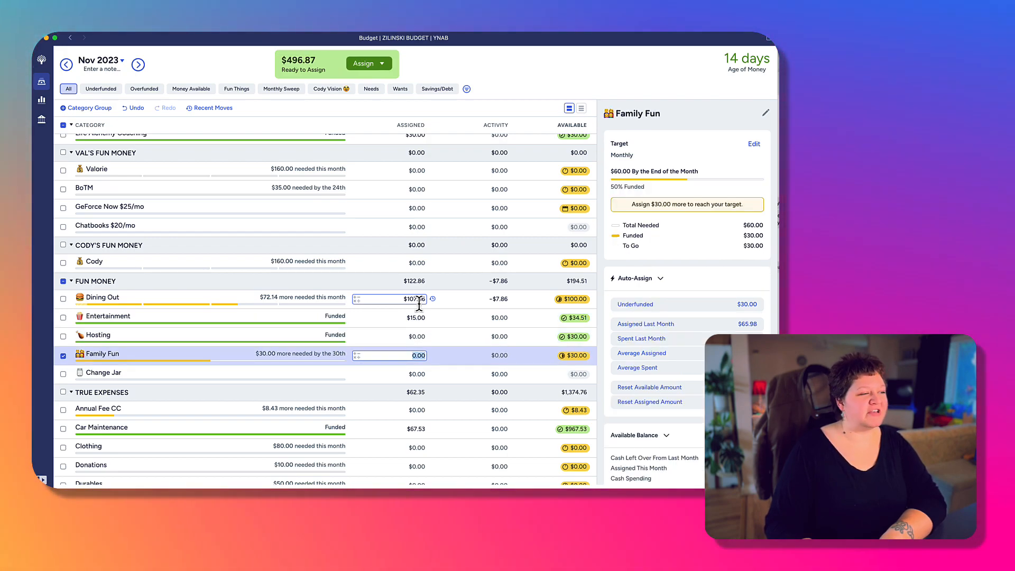
pyautogui.write('30')
pyautogui.press('Return')
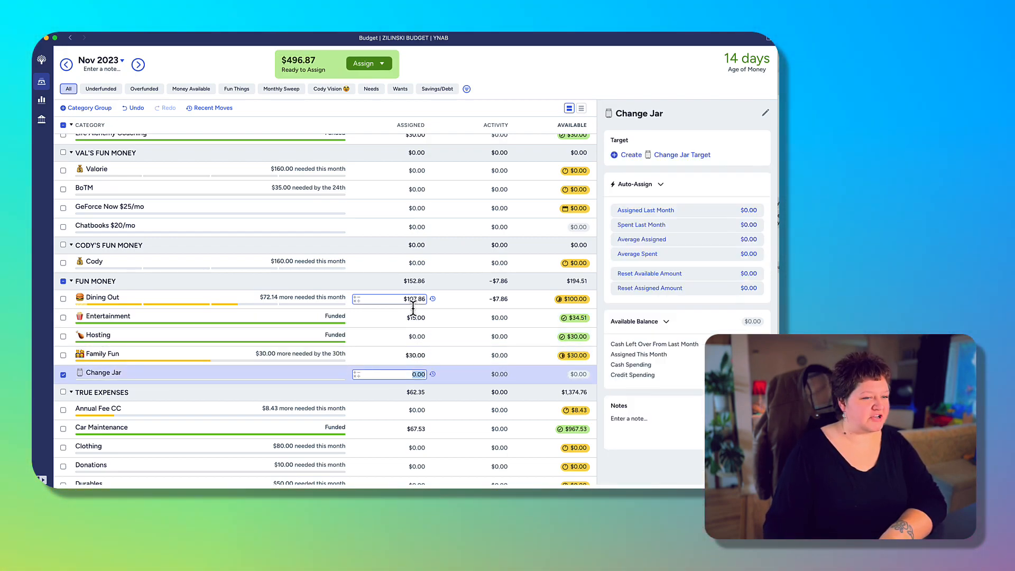
# Assign $8.43 to Annual Fee CC in the True Expenses group.
pyautogui.scroll(-5, 418, 303)
pyautogui.click(414, 291)
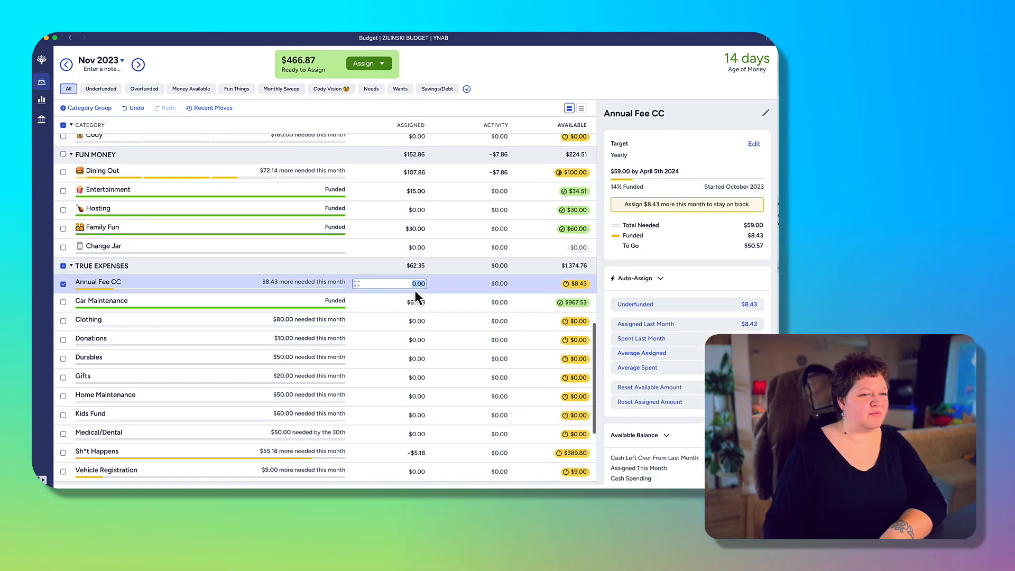
pyautogui.write('8')
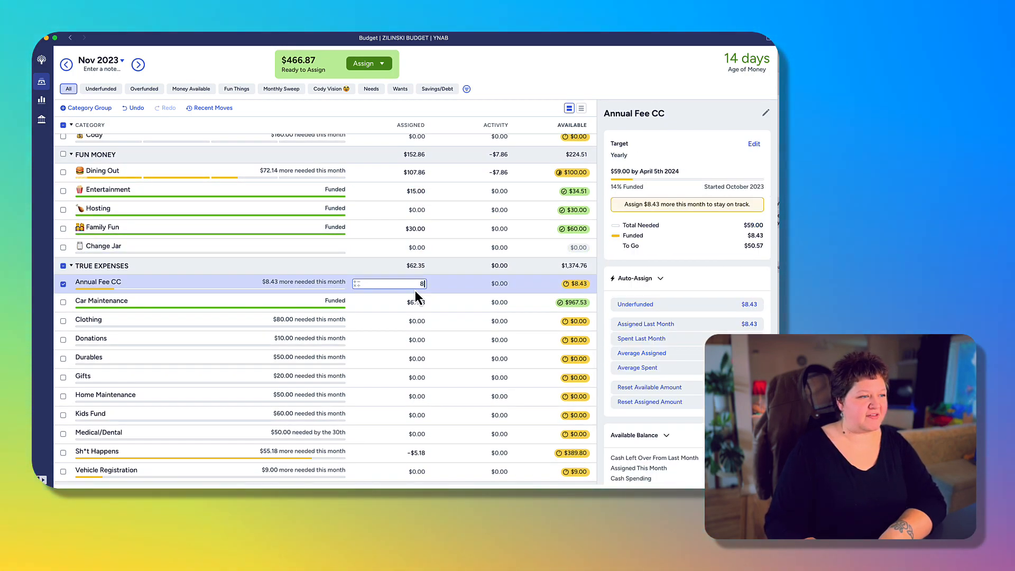
pyautogui.write('.43')
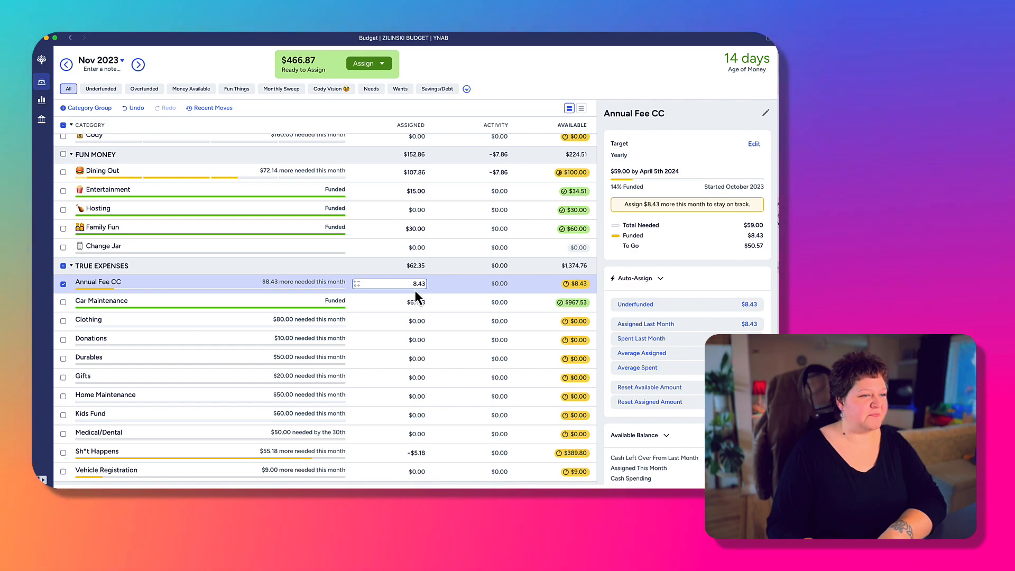
pyautogui.press('Return')
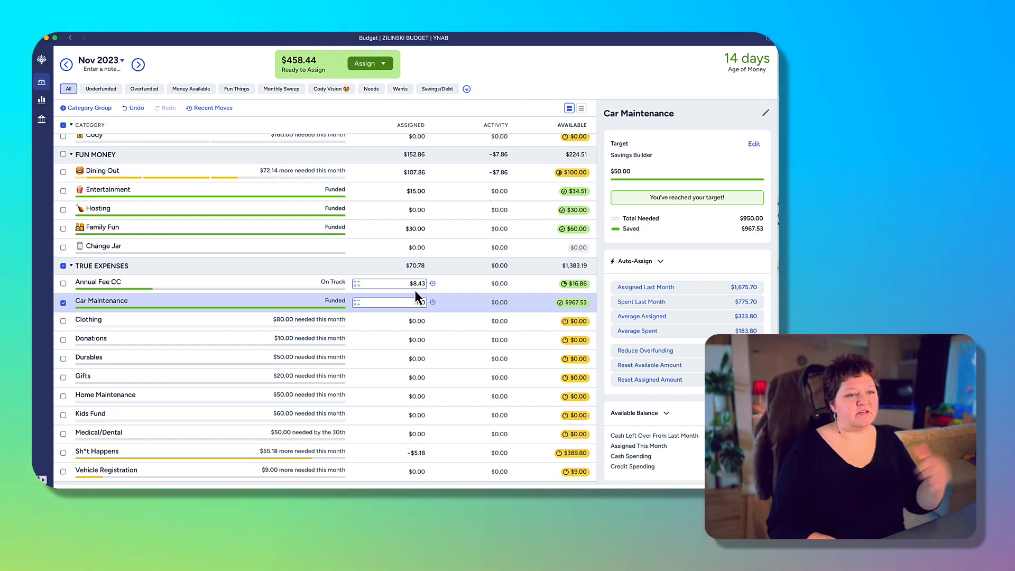
# Set the amount assigned to Car Maintenance to $110 and check what was spent on it last month.
pyautogui.write('0')
pyautogui.press('Return')
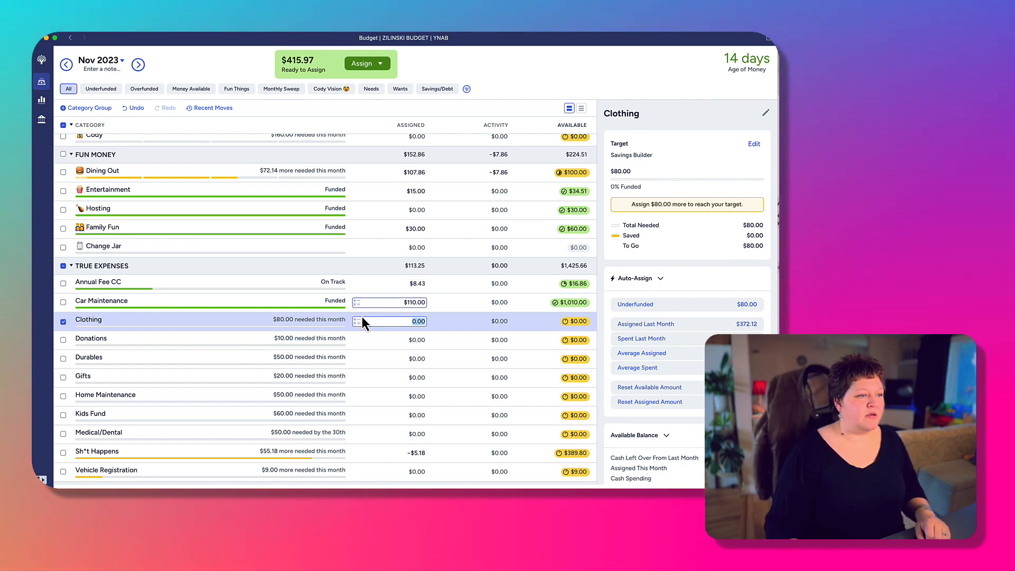
pyautogui.scroll(-3, 362, 316)
pyautogui.scroll(-1, 361, 316)
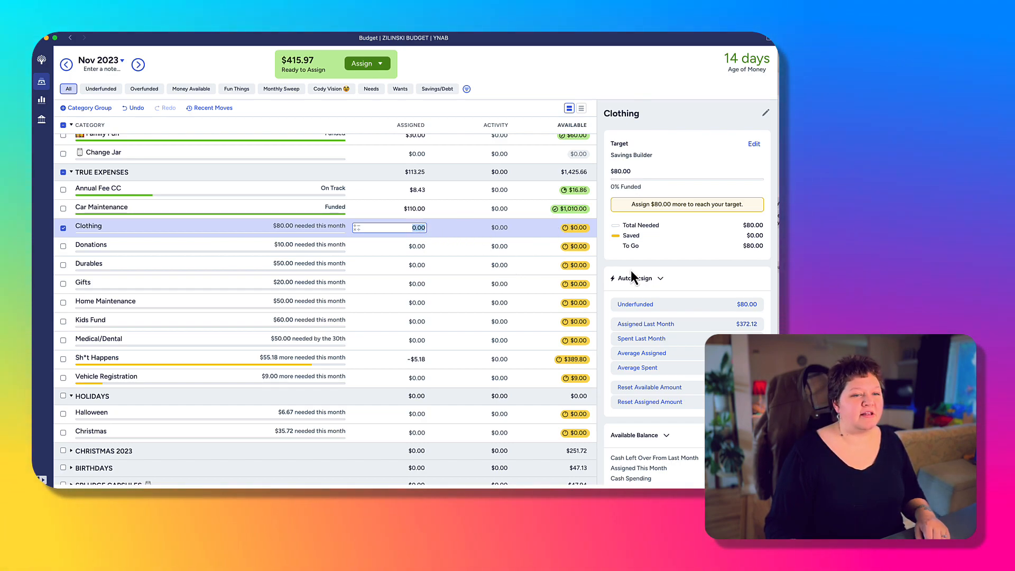
pyautogui.click(395, 207)
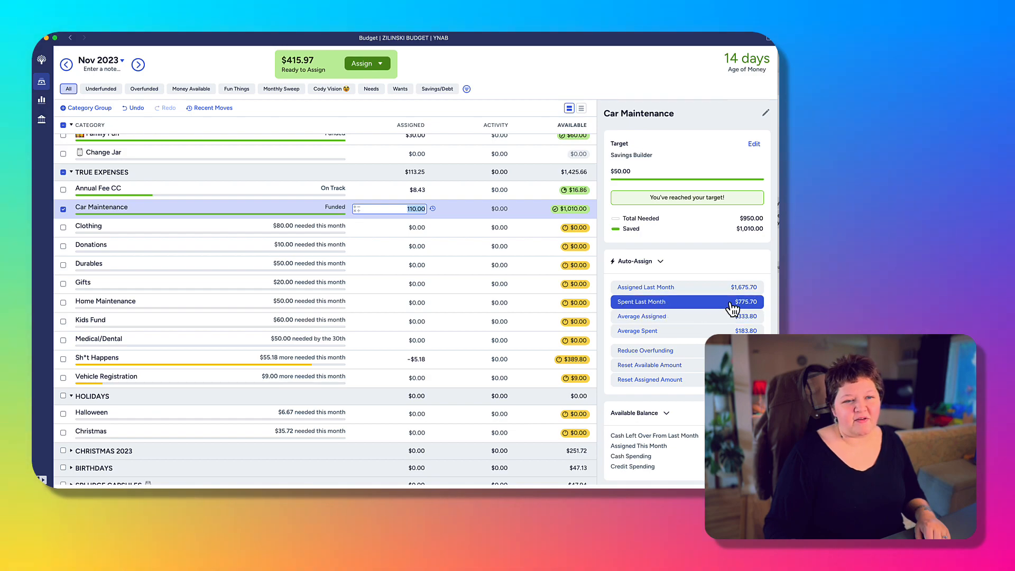
# In the True Expenses group, assign $40 to Clothing and $10 to Donations.
pyautogui.click(395, 226)
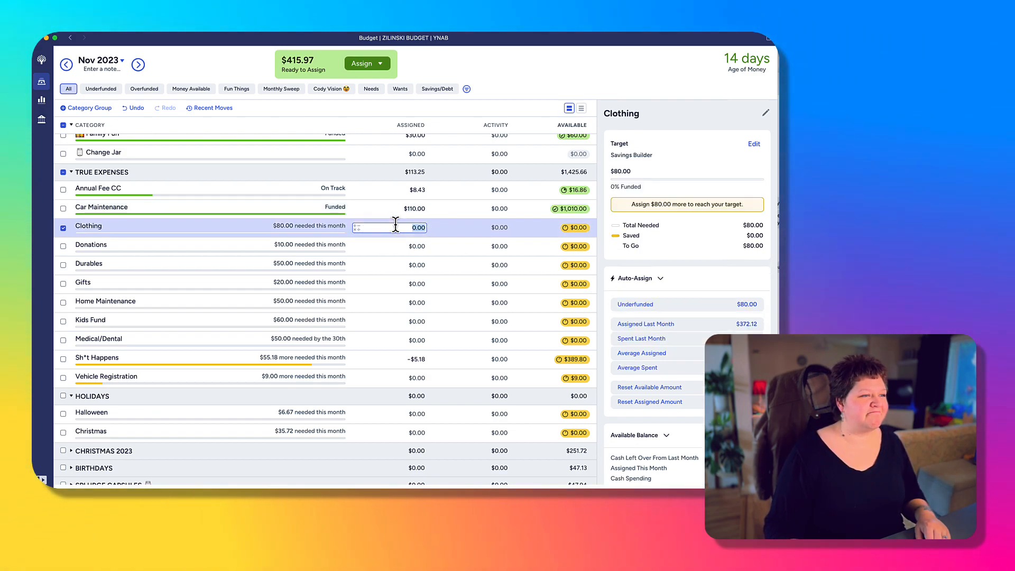
pyautogui.press('Return')
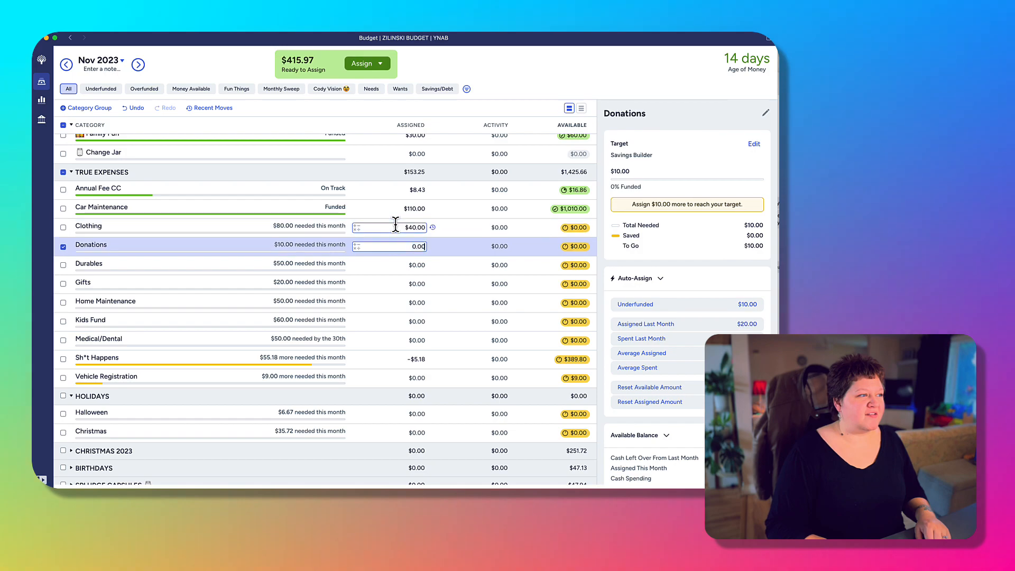
pyautogui.write('10')
pyautogui.press('Return')
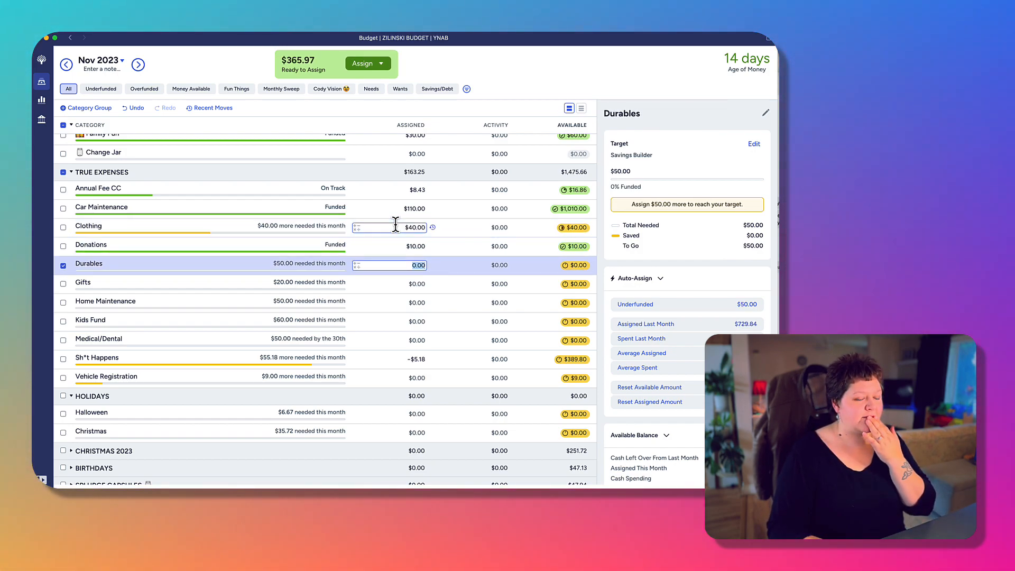
# Assign $25 to Durables and $20 to Gifts in the True Expenses group.
pyautogui.write('25')
pyautogui.press('Return')
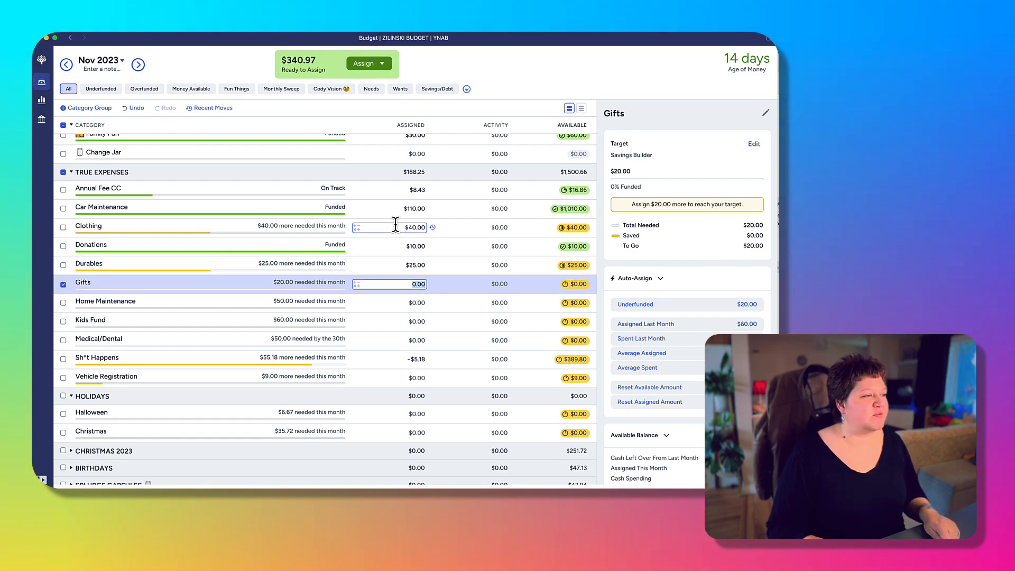
pyautogui.write('20')
pyautogui.press('Return')
# Raise the amount assigned to Gifts to $60.
pyautogui.press('Up')
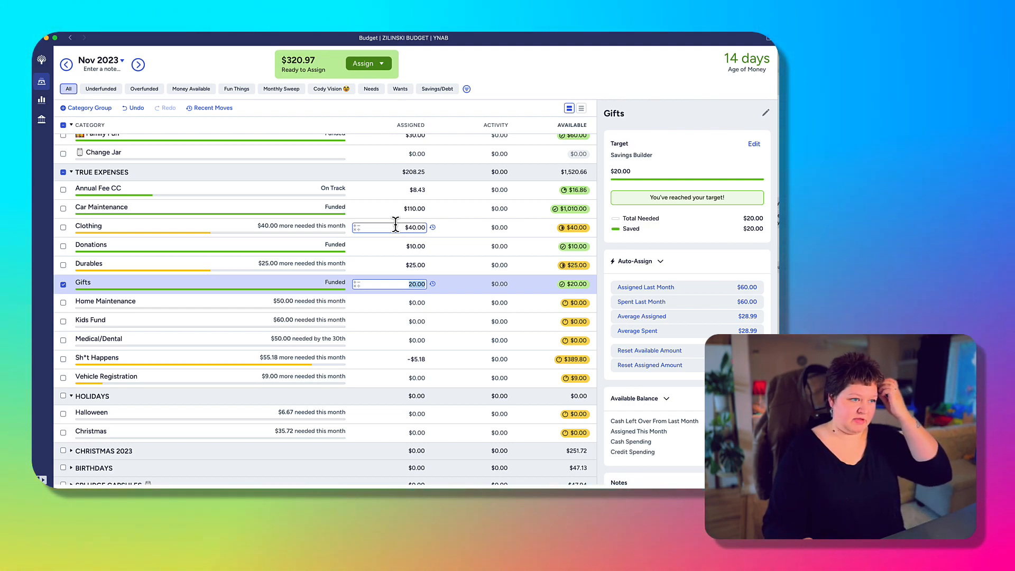
pyautogui.write('60')
pyautogui.press('Tab')
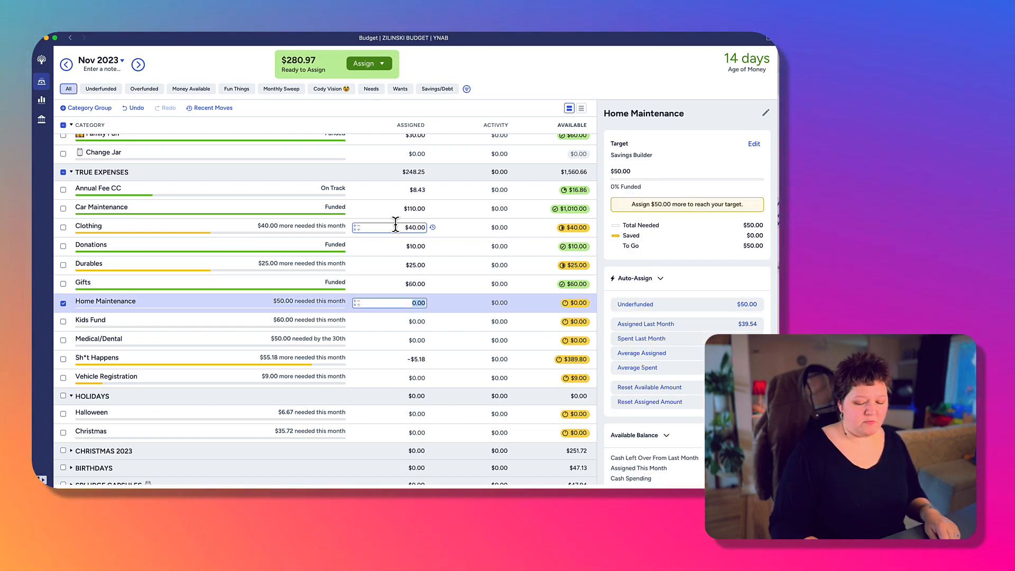
# In the True Expenses group, assign $50 to Home Maintenance and $60 to Kids Fund.
pyautogui.write('50')
pyautogui.press('Tab')
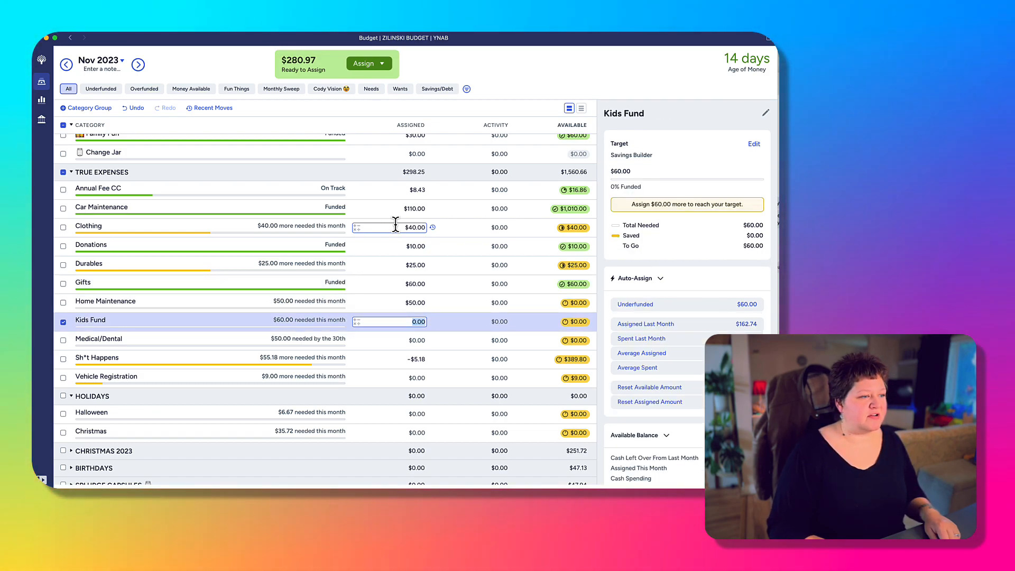
pyautogui.write('60')
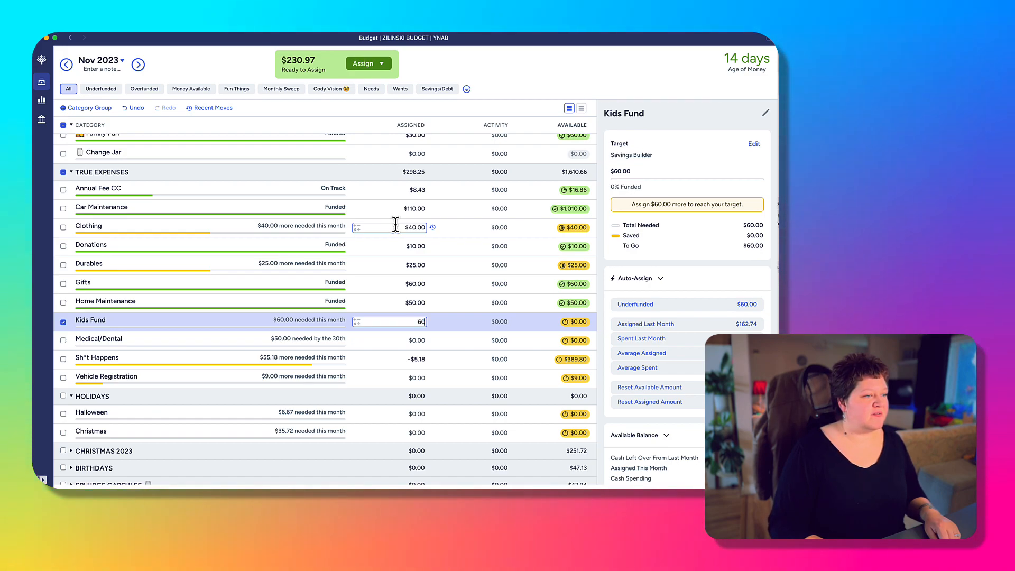
pyautogui.press('Tab')
# Assign $50 to Medical/Dental and set the amount assigned to Sh*t Happens to $60.
pyautogui.write('50')
pyautogui.press('Tab')
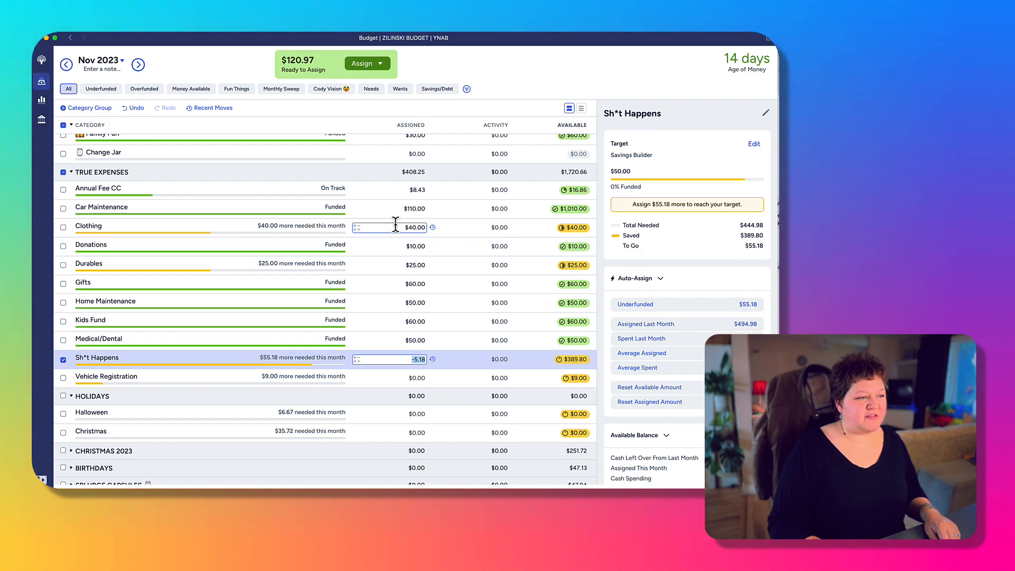
pyautogui.press('Tab')
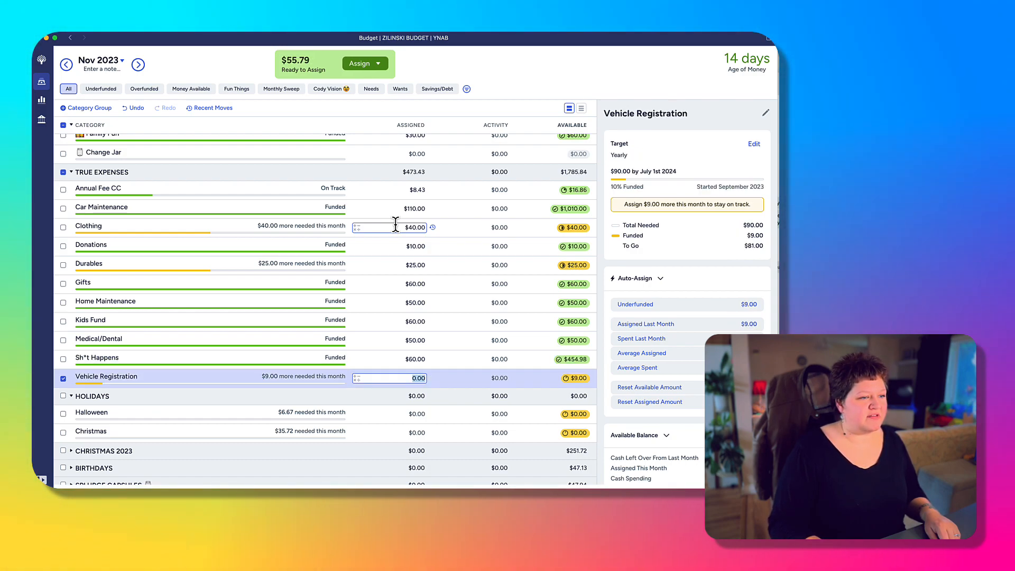
# Assign $9 to Vehicle Registration in the True Expenses group and clear the category selection.
pyautogui.write('9')
pyautogui.press('Tab')
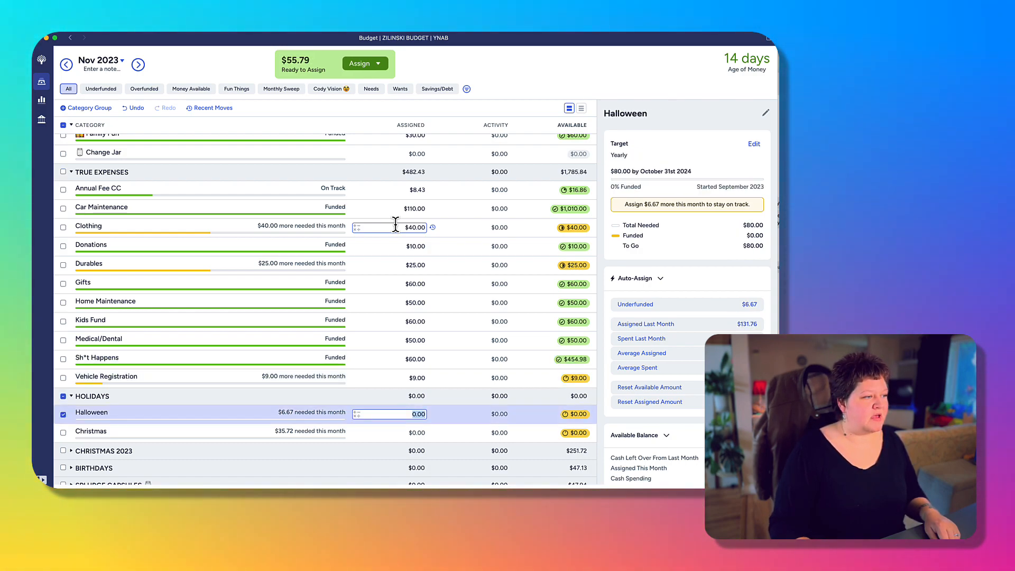
pyautogui.click(64, 397)
pyautogui.click(64, 398)
pyautogui.scroll(-3, 126, 392)
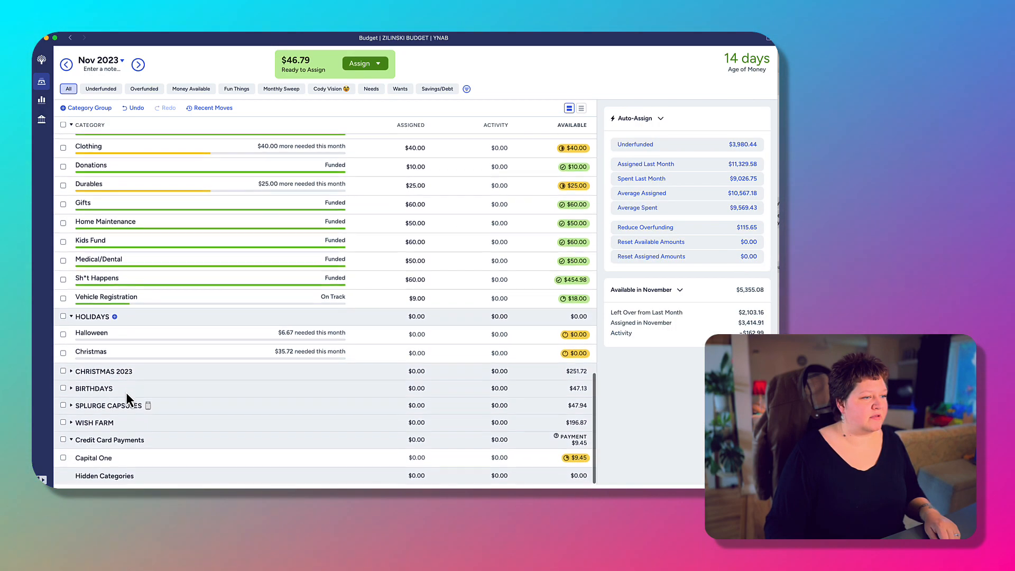
# Assign the underfunded amount of $38.51 to the Splurge Capsules group and clear the selection.
pyautogui.click(63, 316)
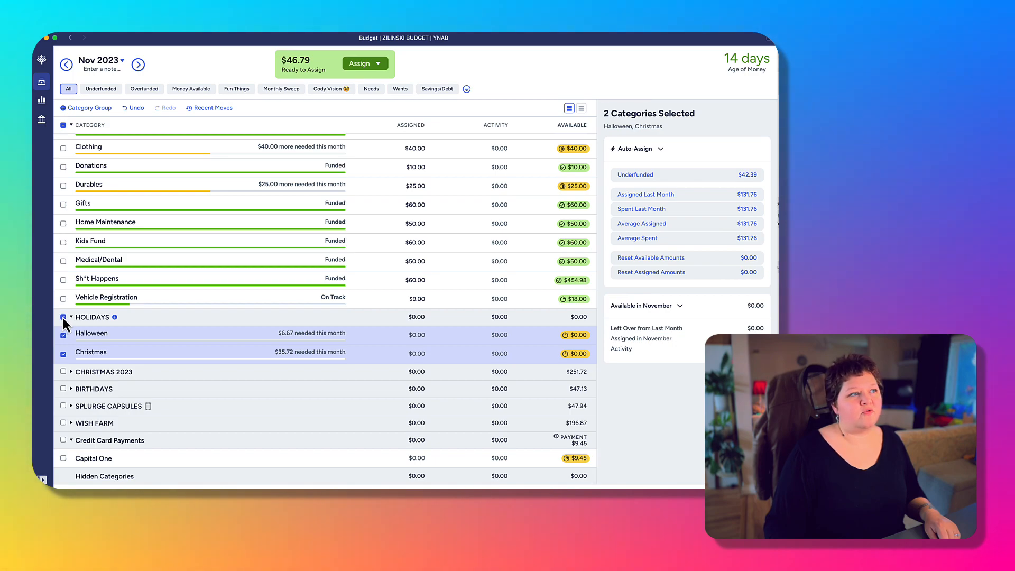
pyautogui.click(62, 318)
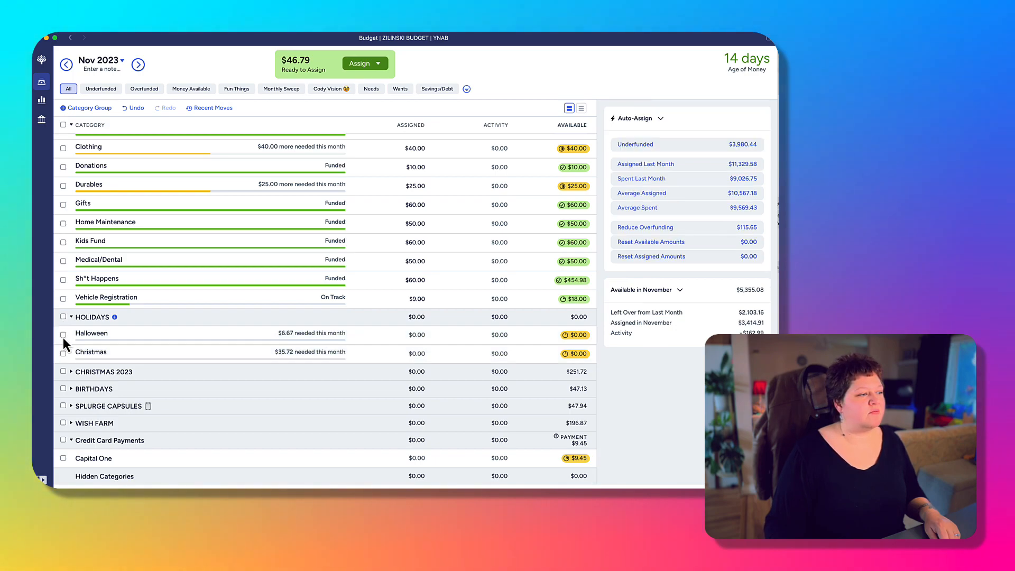
pyautogui.click(63, 406)
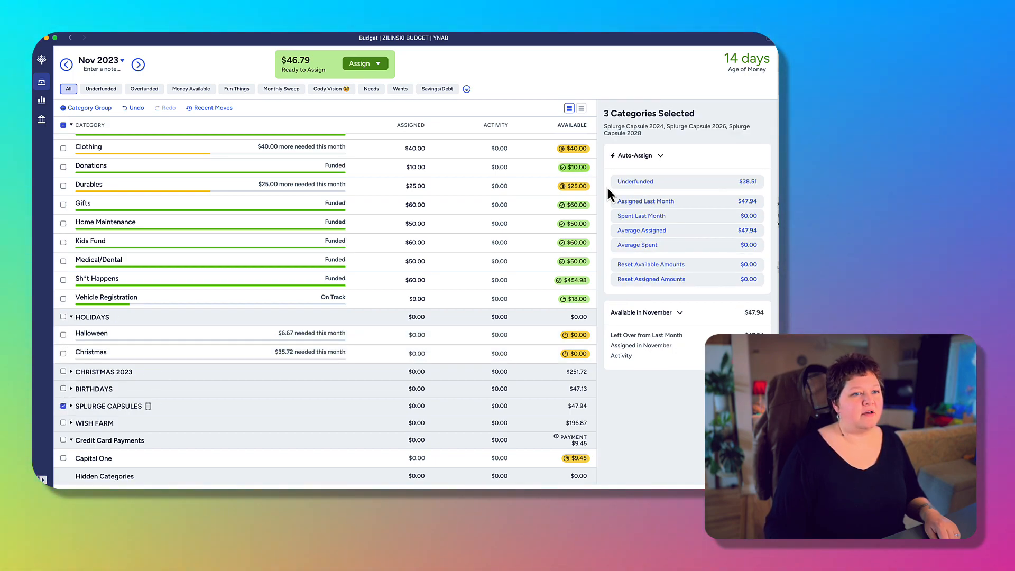
pyautogui.click(635, 182)
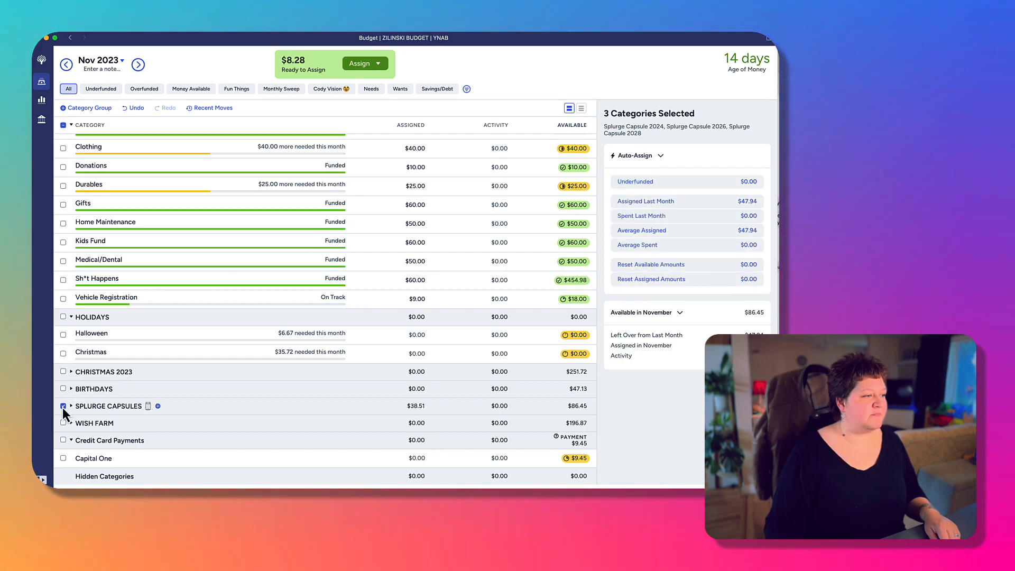
pyautogui.click(62, 407)
# Expand the Wish Farm group, assign $8.28 to its iPad category, clear the selection and collapse the group.
pyautogui.click(71, 423)
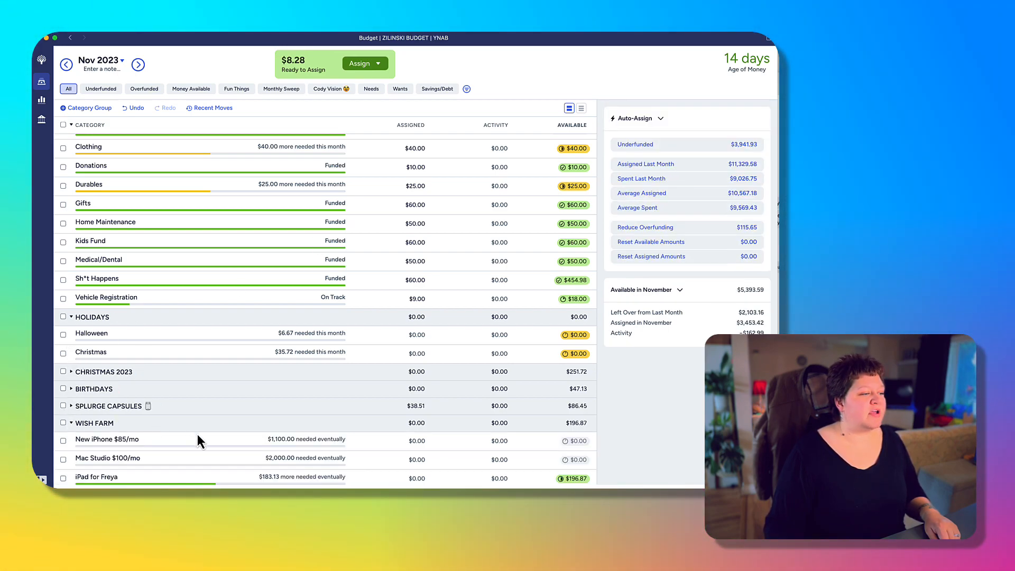
pyautogui.scroll(-3, 199, 434)
pyautogui.click(413, 422)
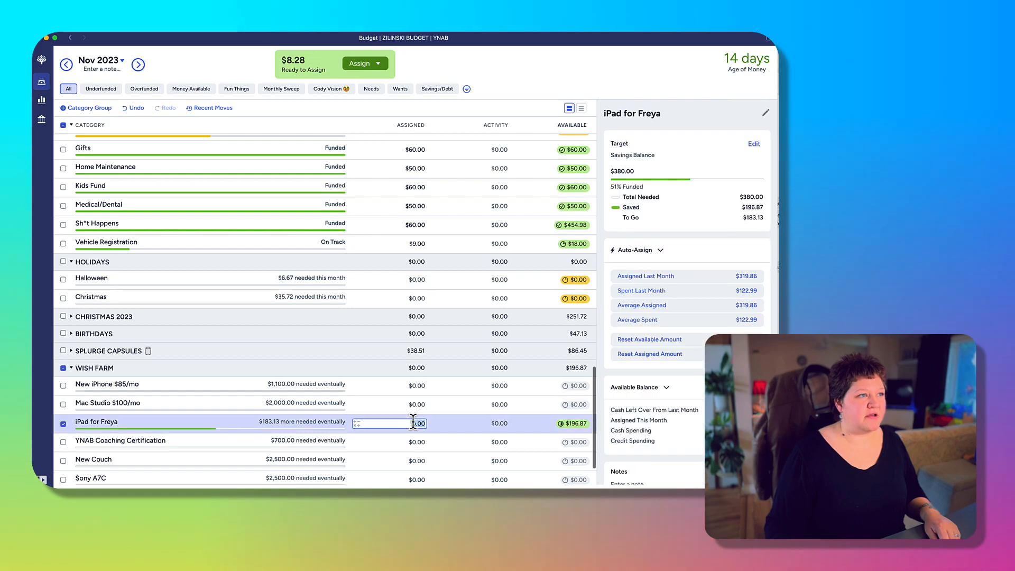
pyautogui.write('8.28')
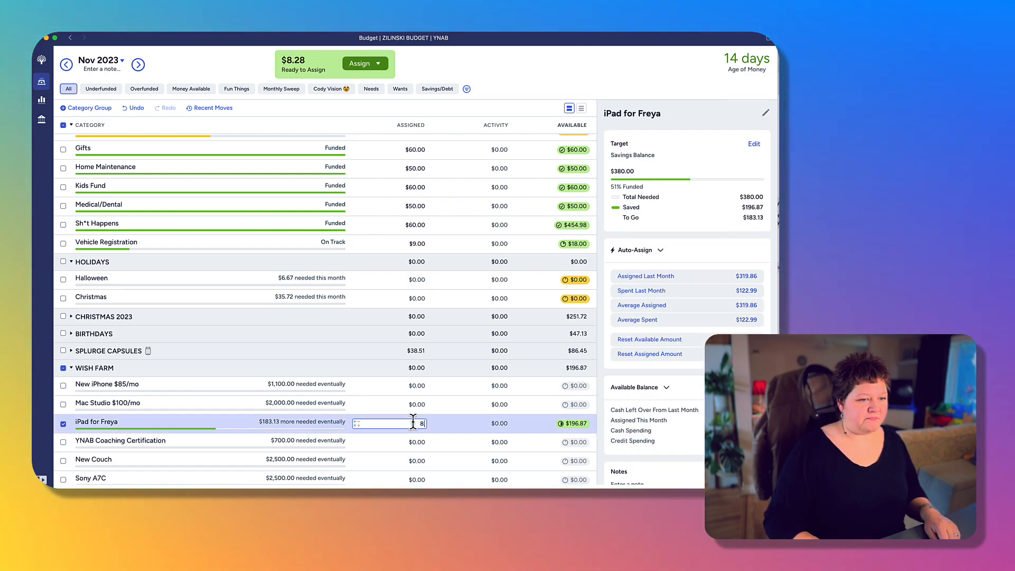
pyautogui.press('Return')
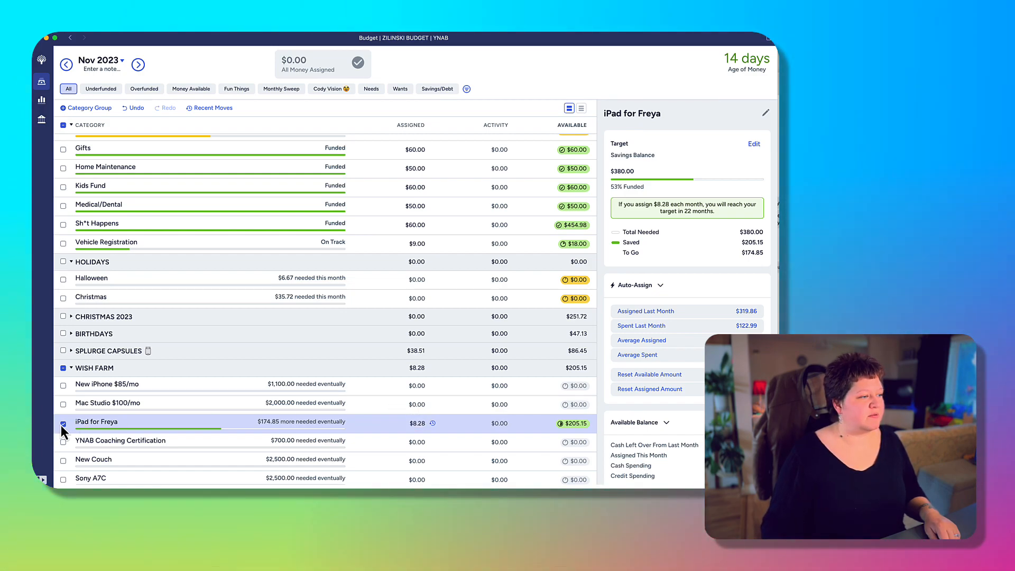
pyautogui.click(61, 425)
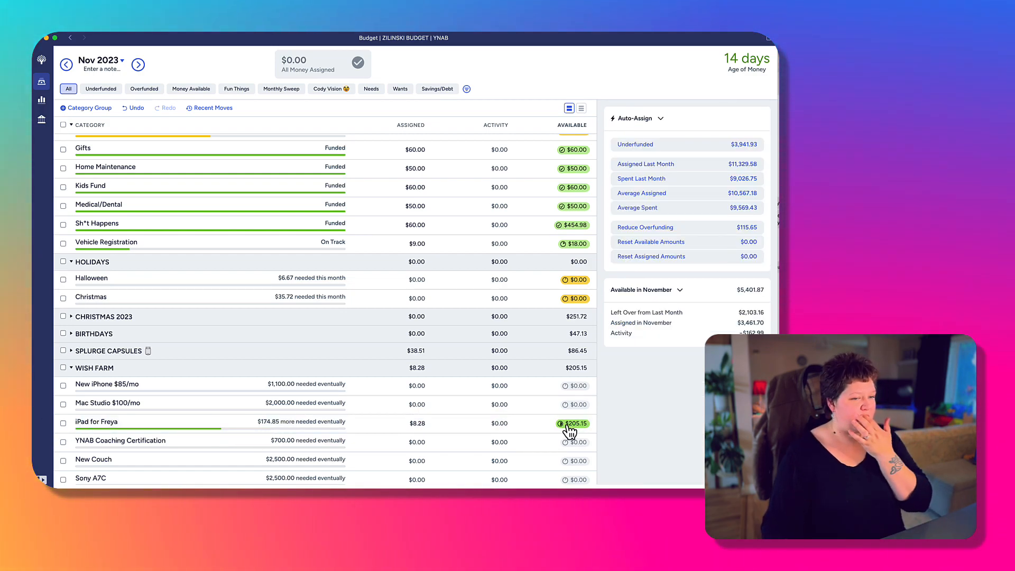
pyautogui.moveTo(579, 430)
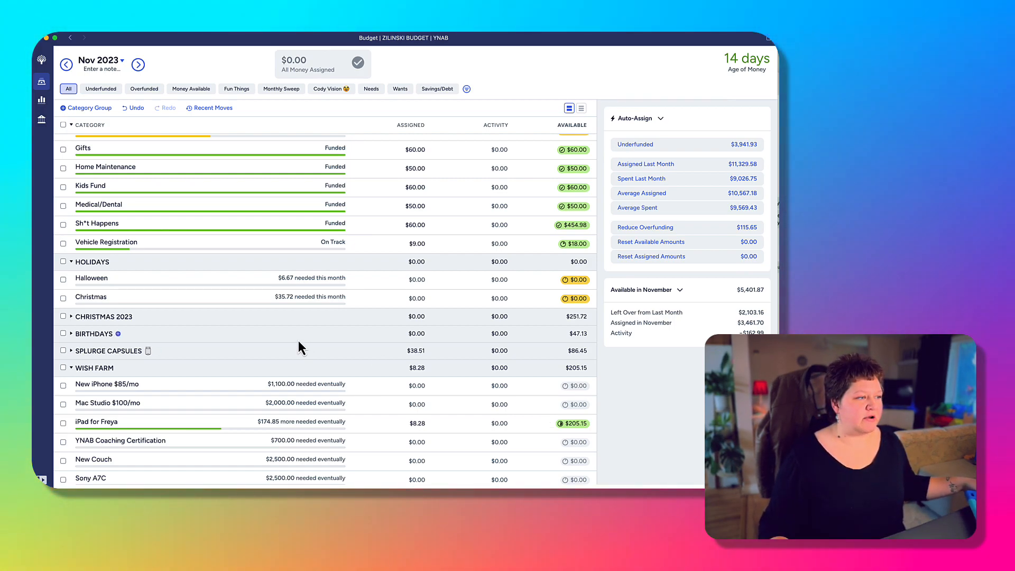
pyautogui.click(71, 369)
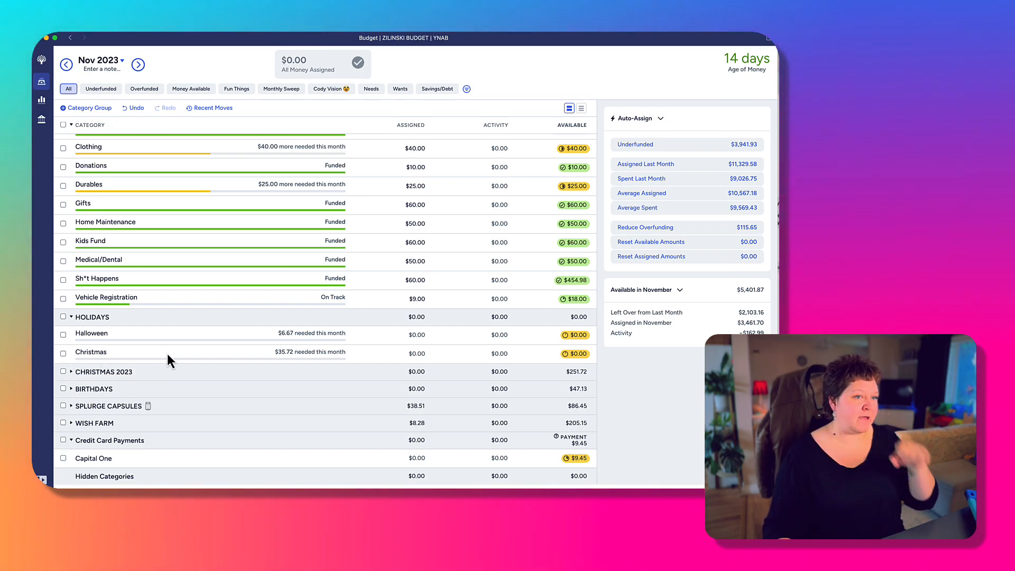
# Review the amounts assigned across all category groups and examine the Sh*t Happens category and the Capital One payoff target.
pyautogui.scroll(20, 226, 348)
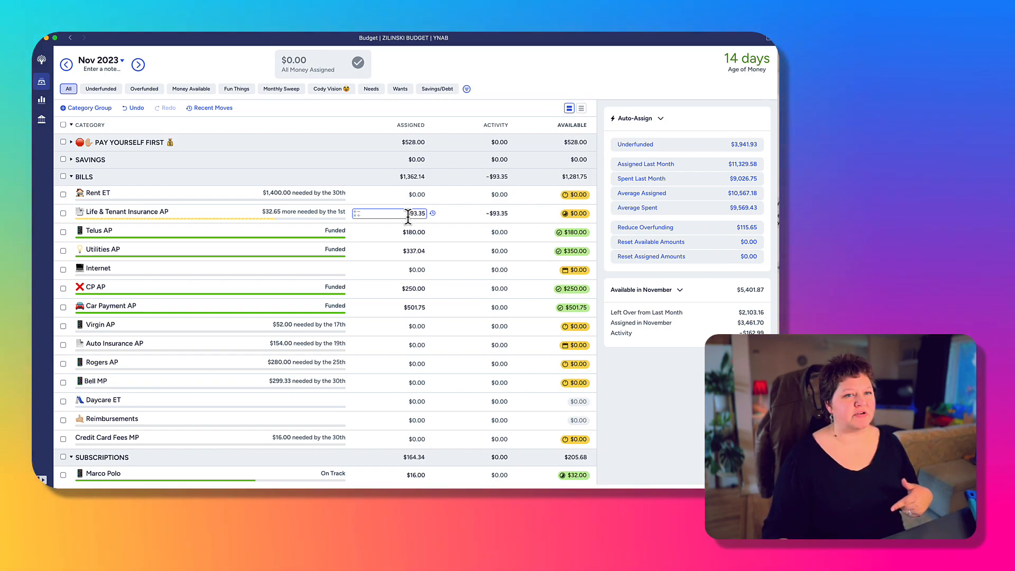
pyautogui.moveTo(436, 218)
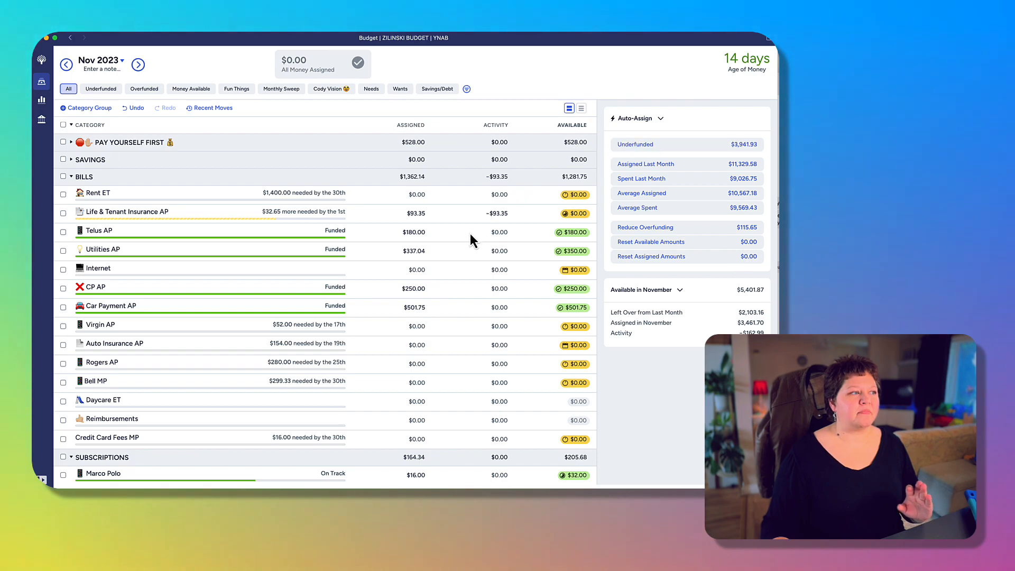
pyautogui.scroll(-5, 469, 252)
pyautogui.scroll(-9, 469, 256)
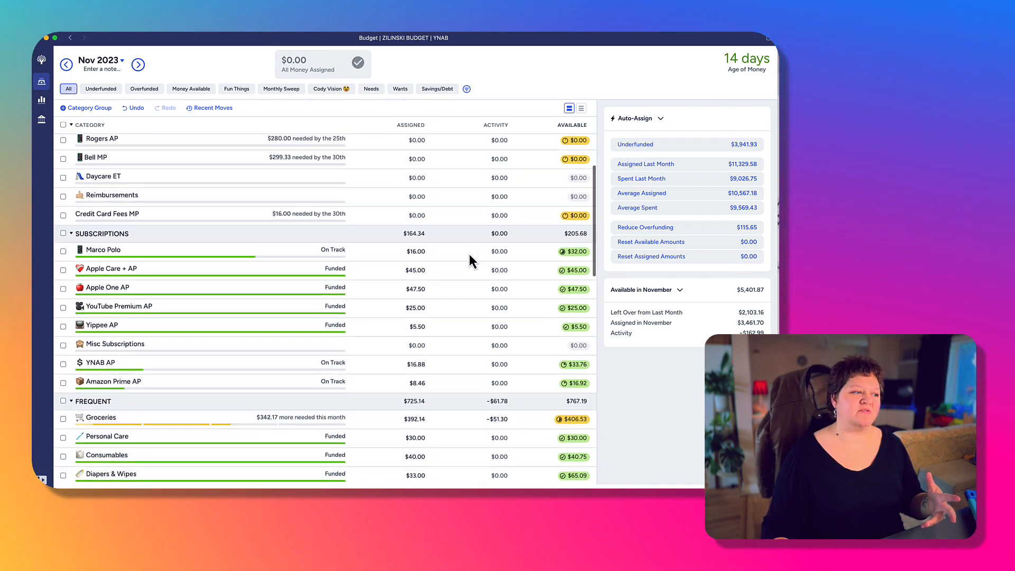
pyautogui.scroll(-16, 467, 256)
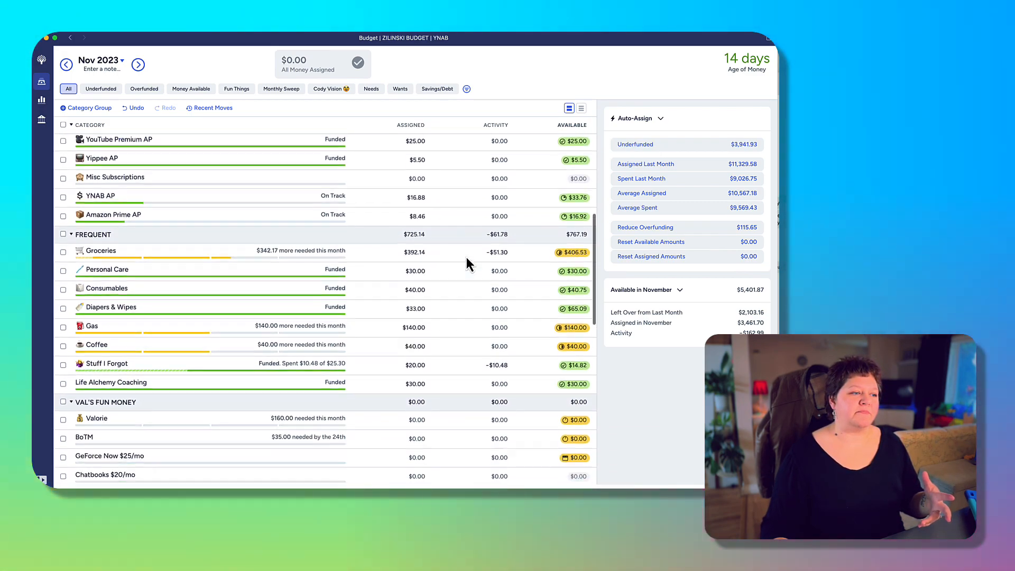
pyautogui.scroll(-7, 459, 315)
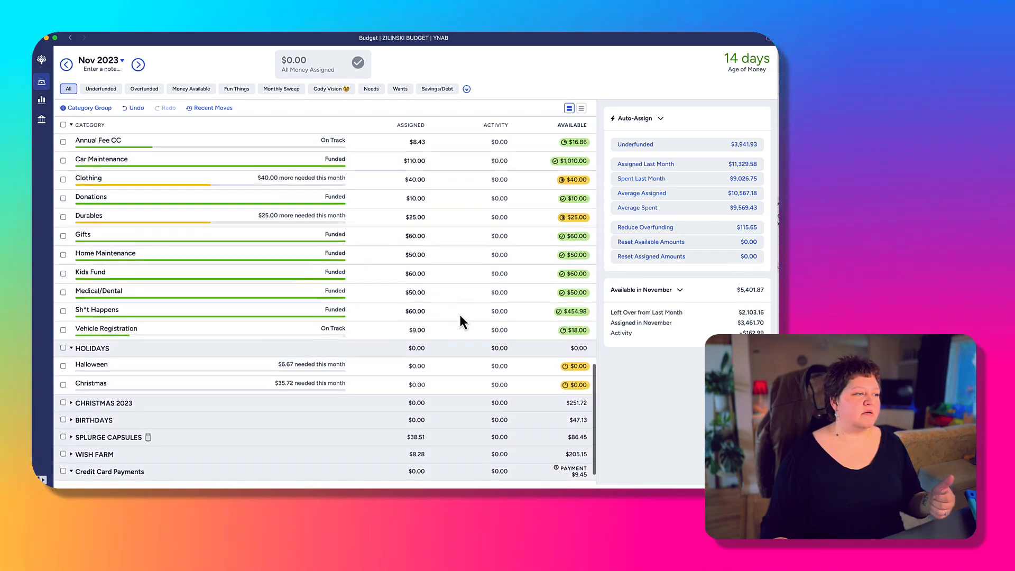
pyautogui.click(417, 303)
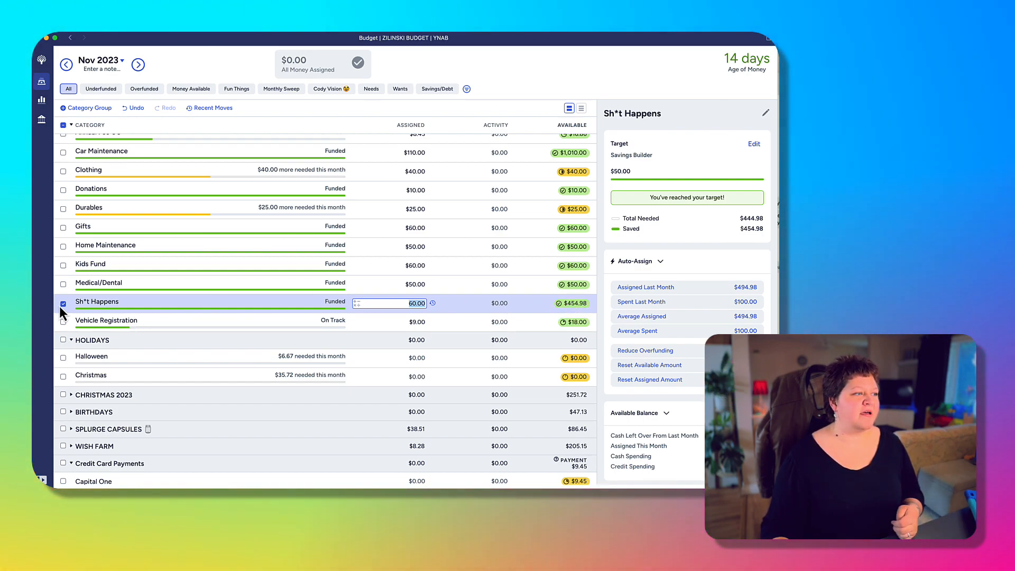
pyautogui.click(62, 305)
pyautogui.click(418, 481)
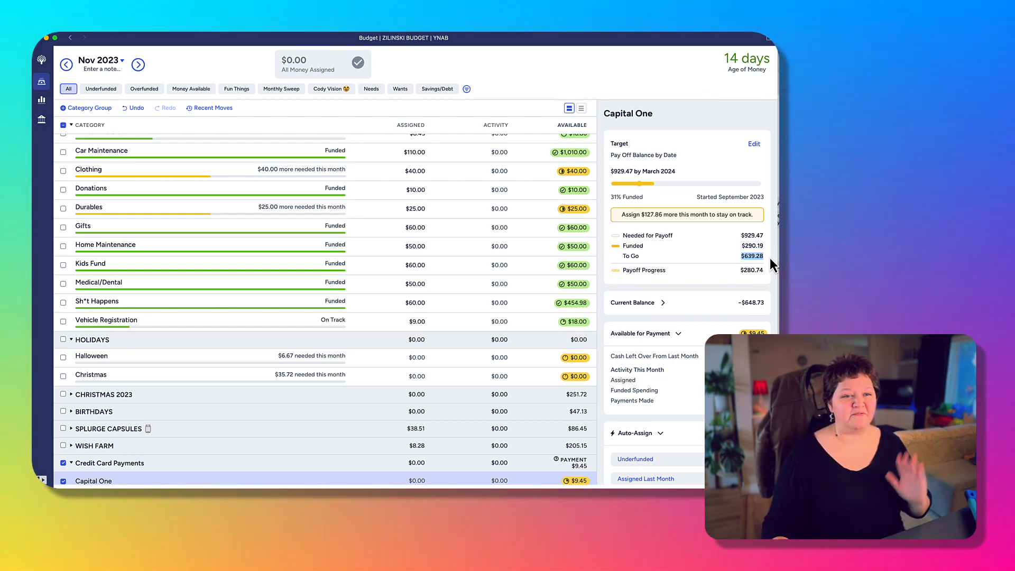
pyautogui.click(63, 463)
# Expand the Pay Yourself First group and set the Debt Snowball category's assigned amount to $0.
pyautogui.scroll(10, 333, 199)
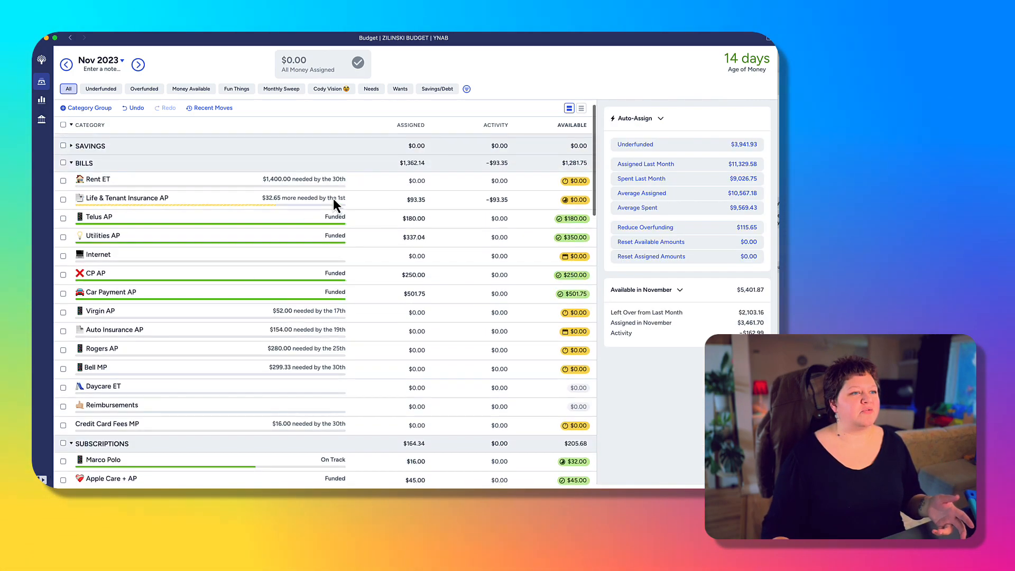
pyautogui.scroll(2, 427, 298)
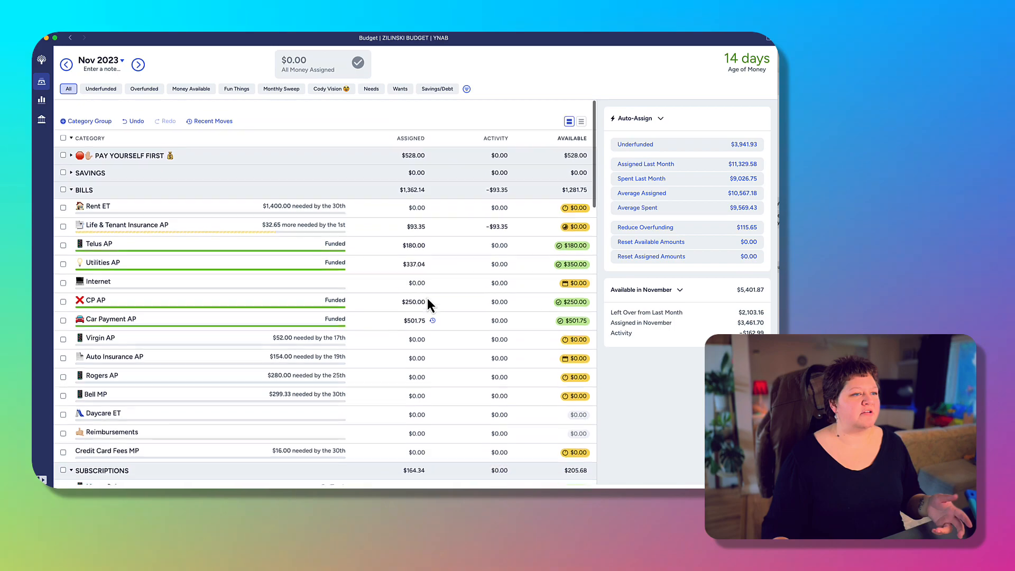
pyautogui.click(71, 143)
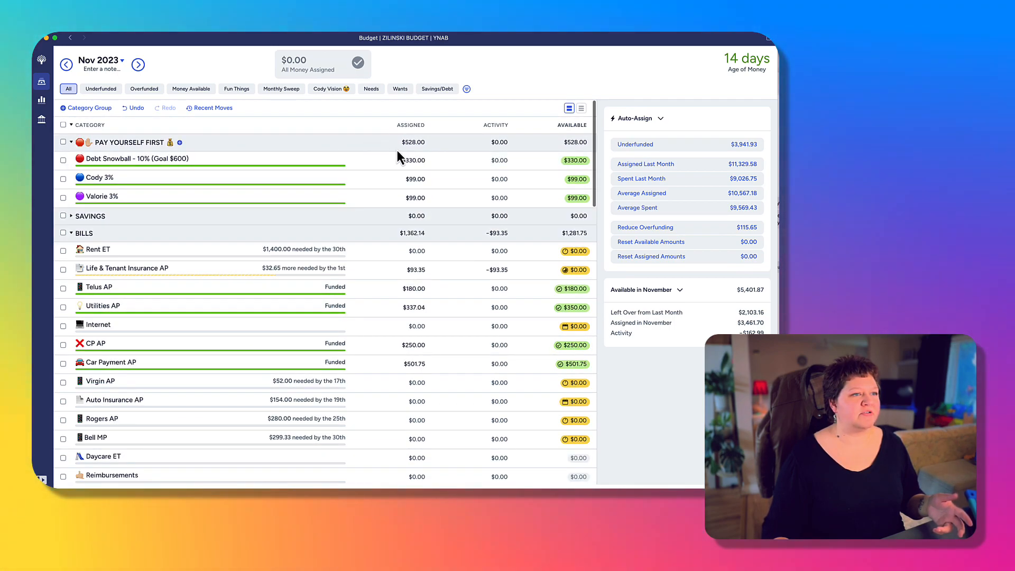
pyautogui.click(415, 160)
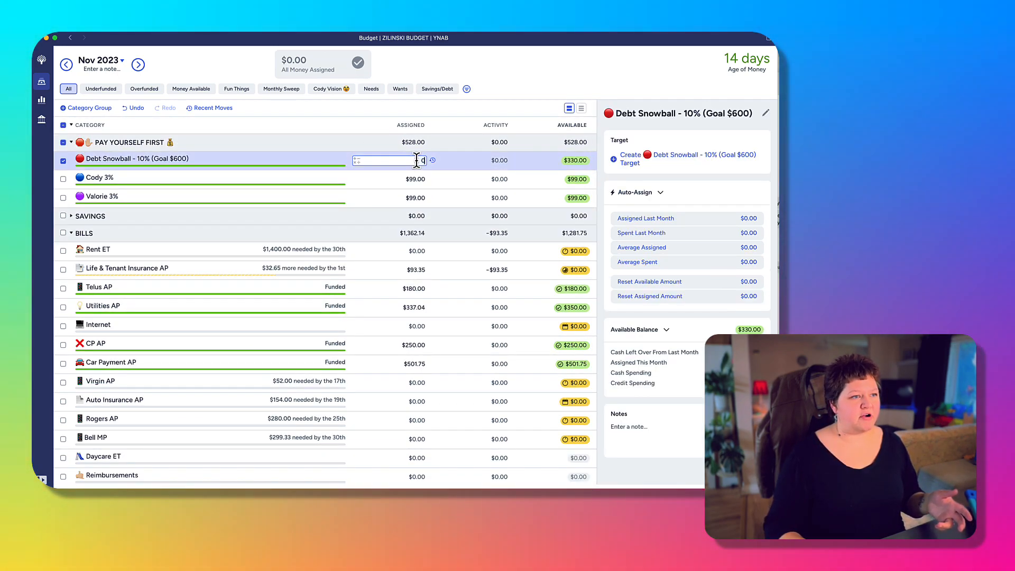
pyautogui.write('0')
pyautogui.click(63, 160)
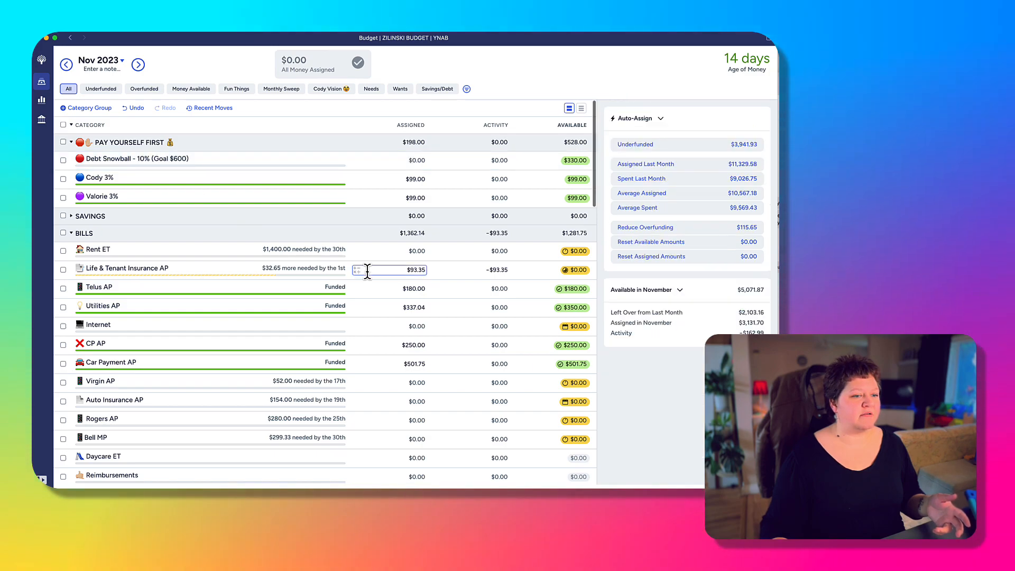
# Assign $330 to the Capital One credit card payment and clear the selection.
pyautogui.scroll(-10, 365, 270)
pyautogui.click(417, 457)
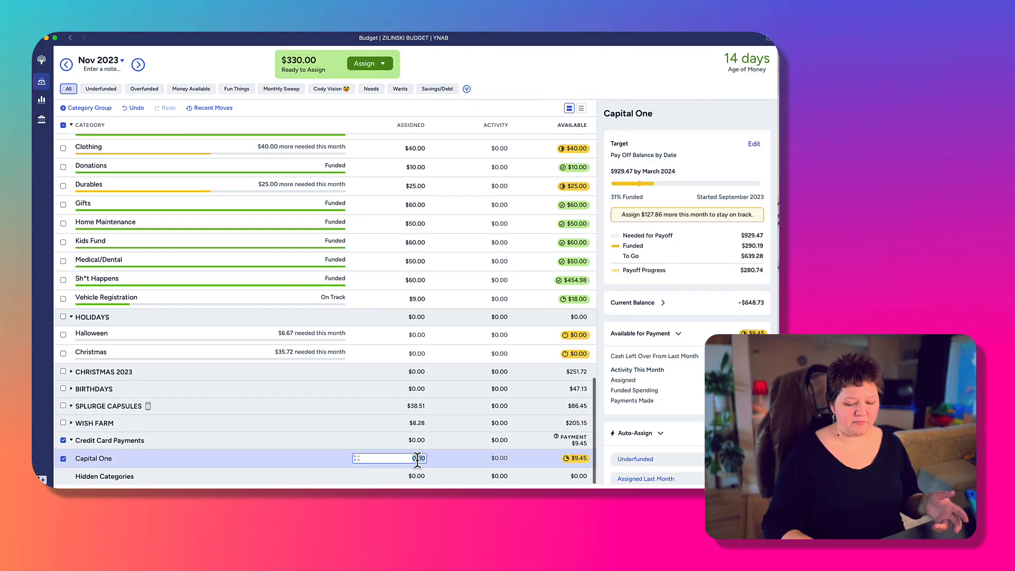
pyautogui.press('Return')
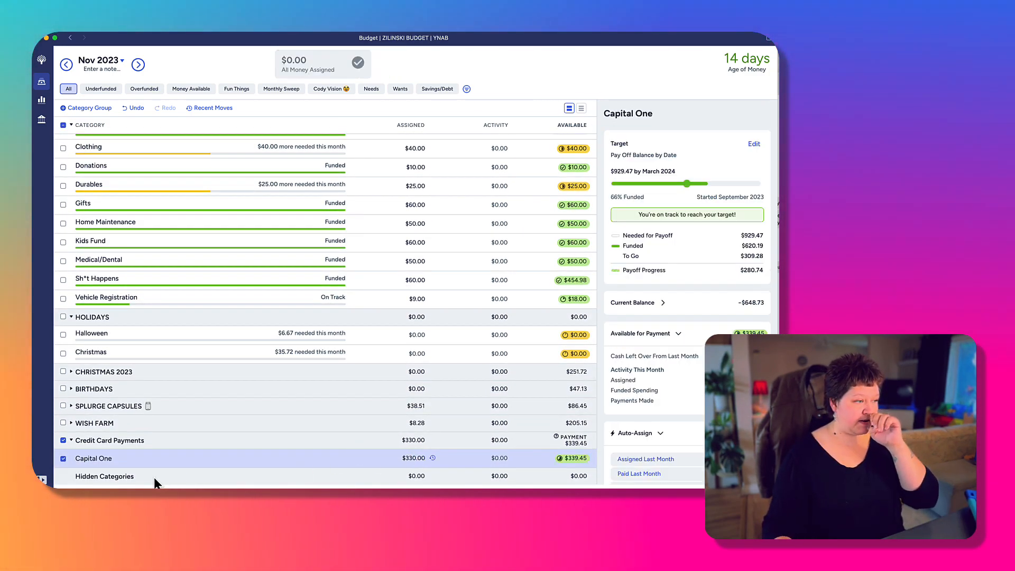
pyautogui.click(63, 440)
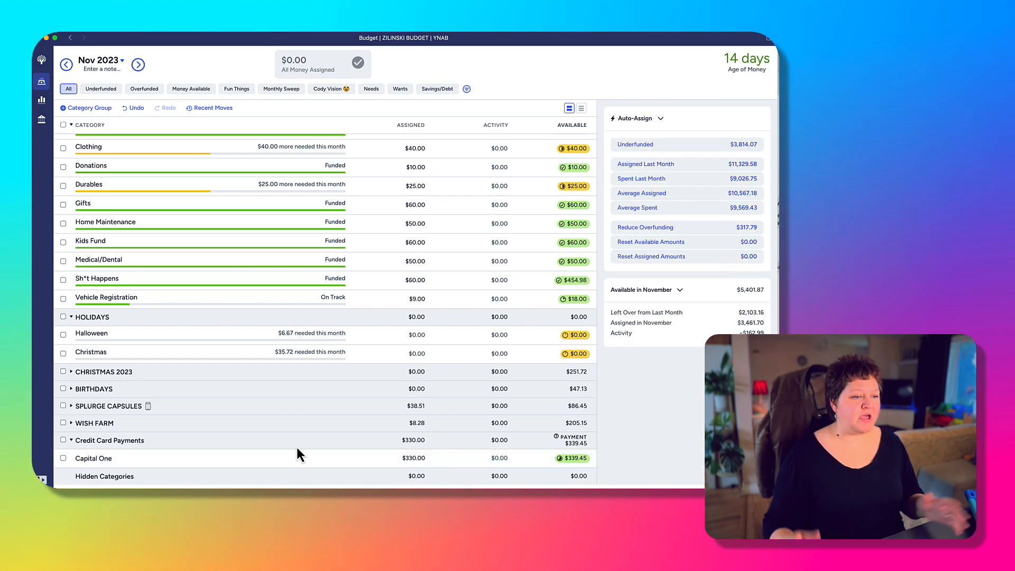
# Review the funding of all category groups and check the Groceries category in the Frequent group.
pyautogui.scroll(3, 305, 423)
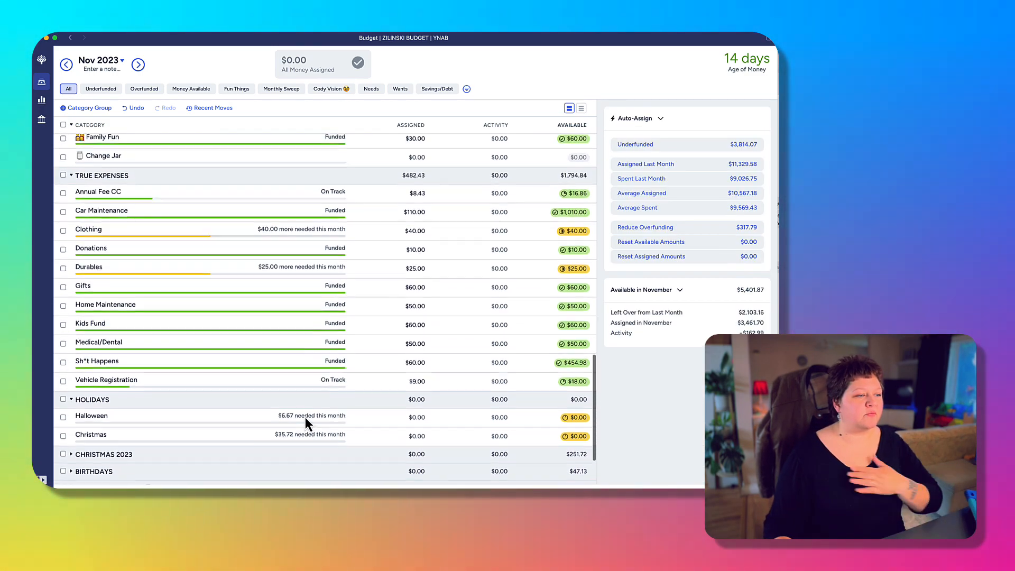
pyautogui.scroll(10, 305, 417)
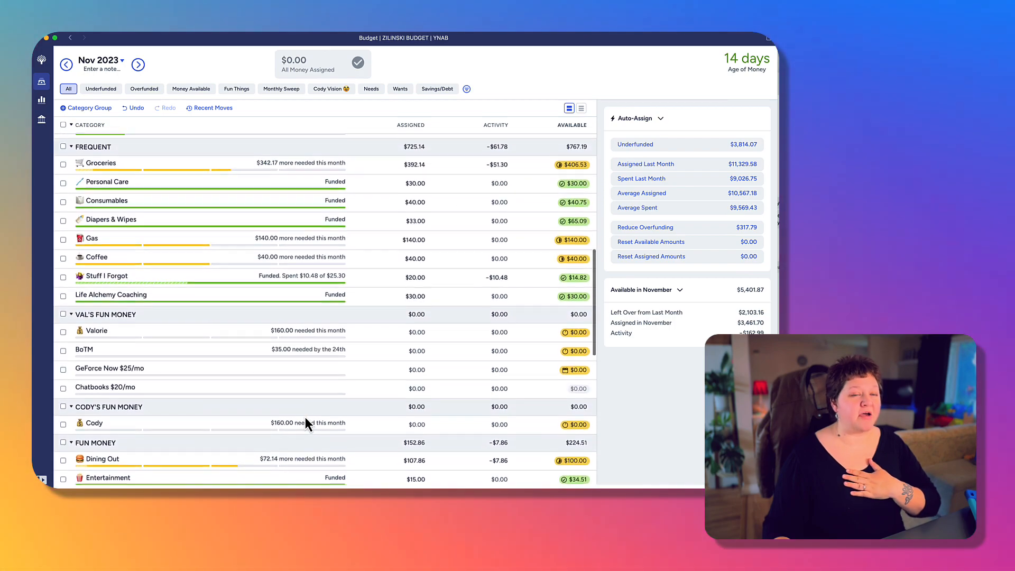
pyautogui.scroll(15, 306, 417)
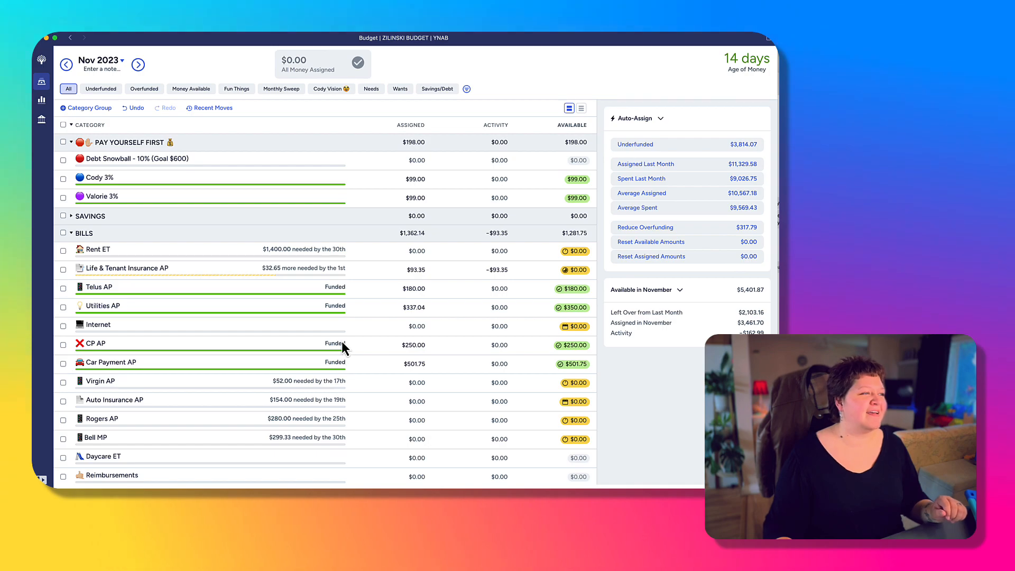
pyautogui.scroll(-1, 442, 370)
pyautogui.scroll(-1, 442, 370)
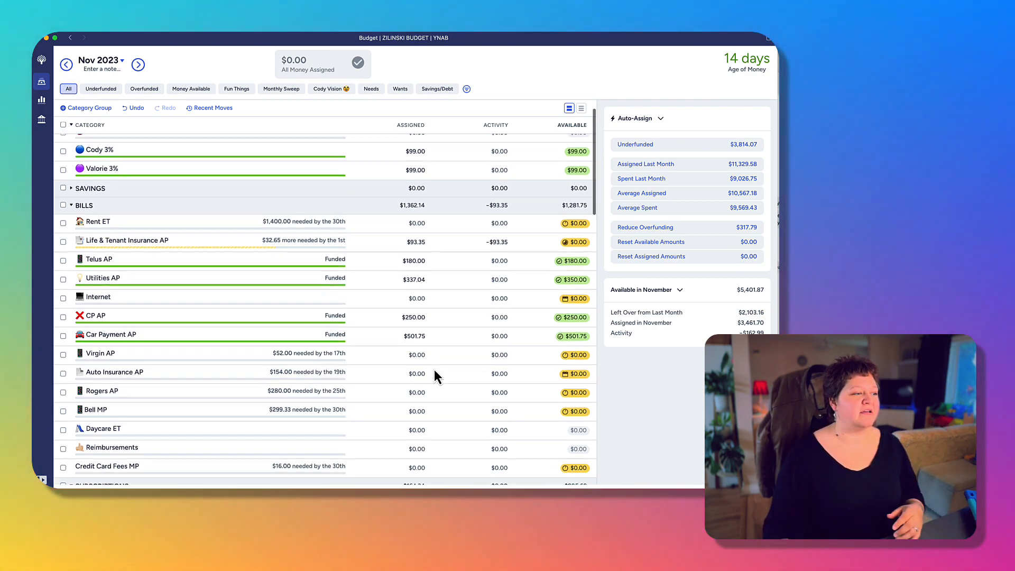
pyautogui.scroll(-15, 433, 370)
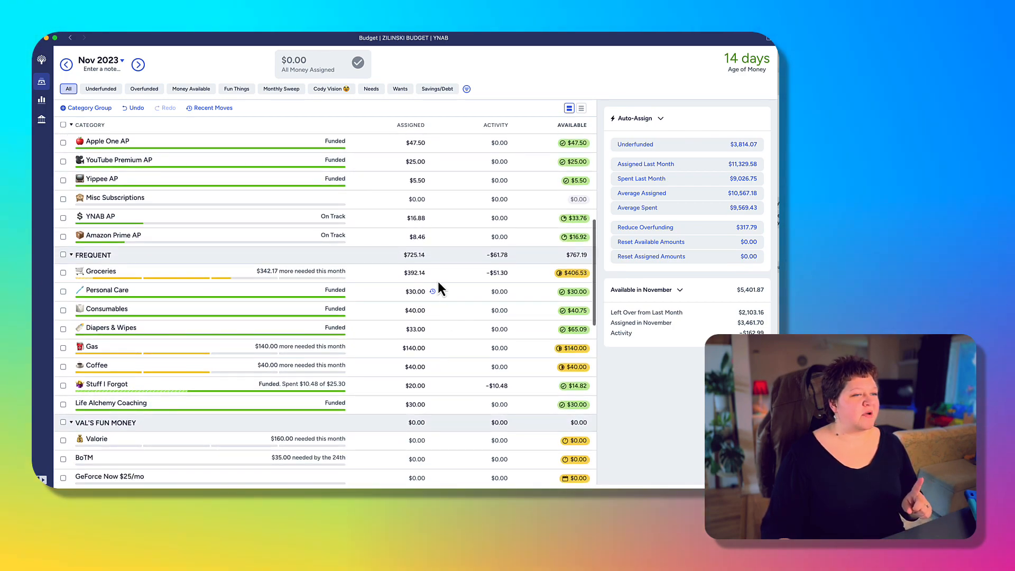
pyautogui.click(423, 274)
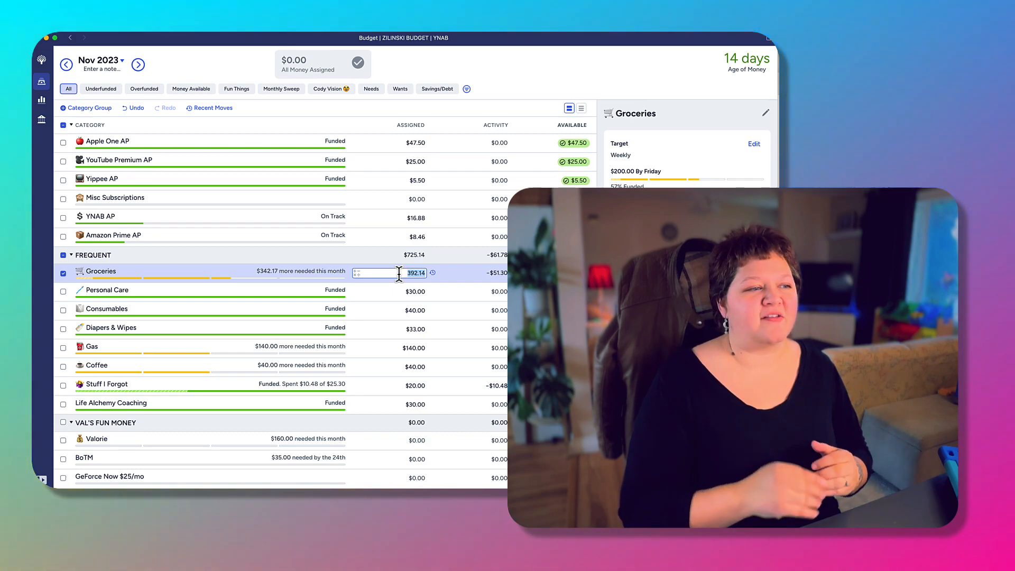
pyautogui.click(63, 256)
# Examine the Age of Money figure for the November 2023 budget.
pyautogui.scroll(10, 362, 335)
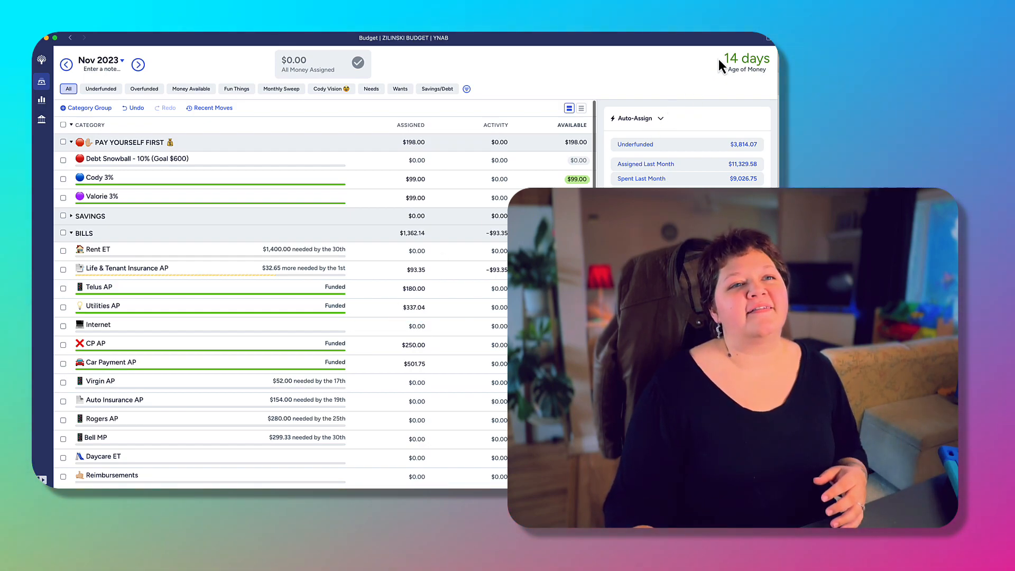
pyautogui.moveTo(723, 59); pyautogui.dragTo(768, 59)
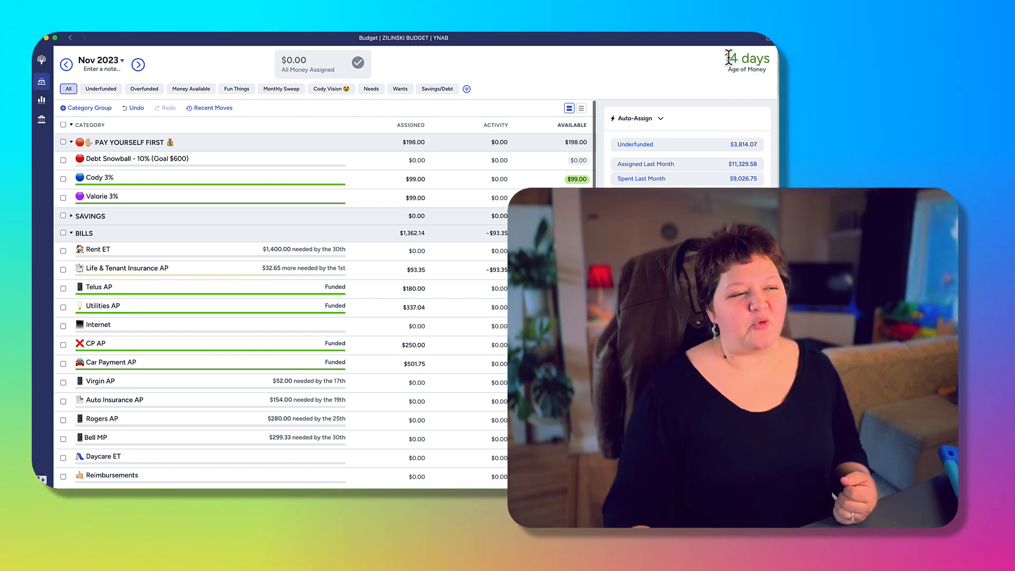
pyautogui.moveTo(737, 55); pyautogui.dragTo(728, 54)
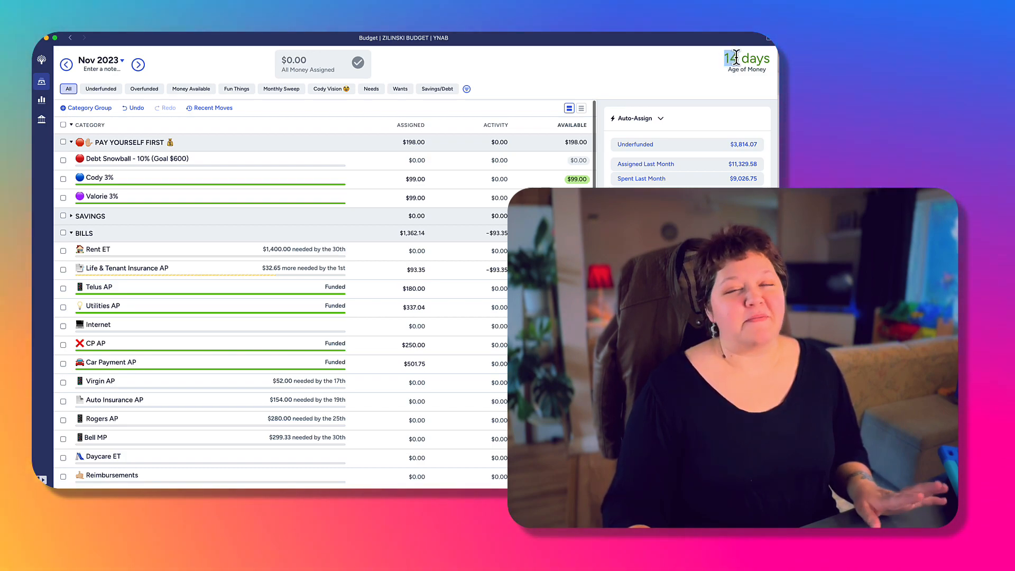
pyautogui.click(738, 61)
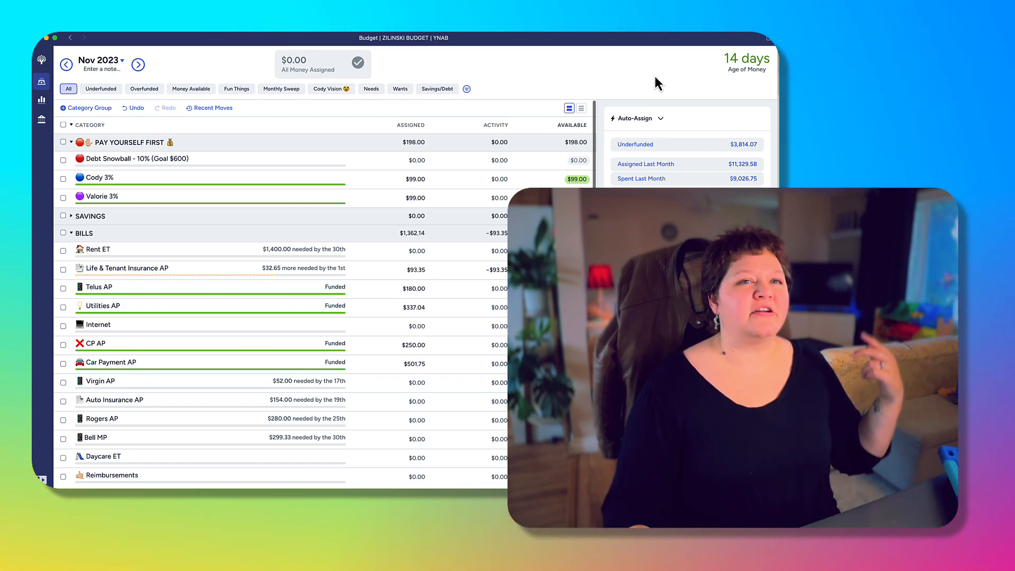
pyautogui.doubleClick(730, 60)
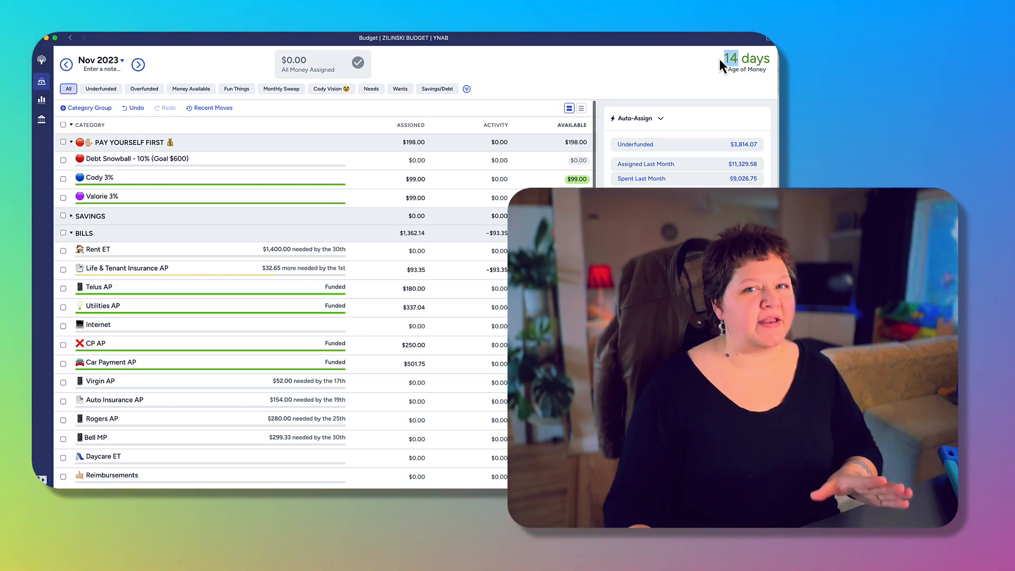
pyautogui.click(734, 58)
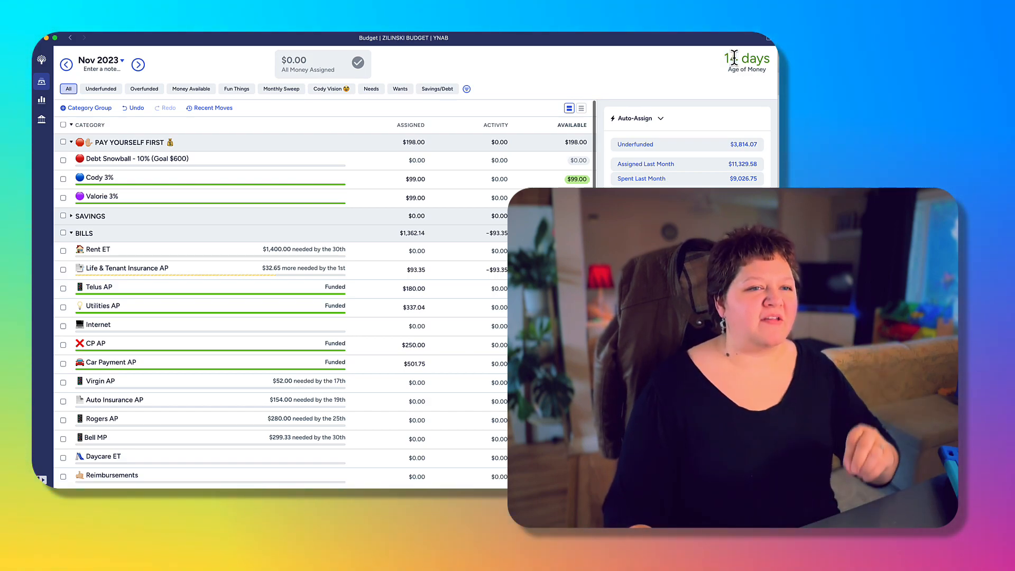